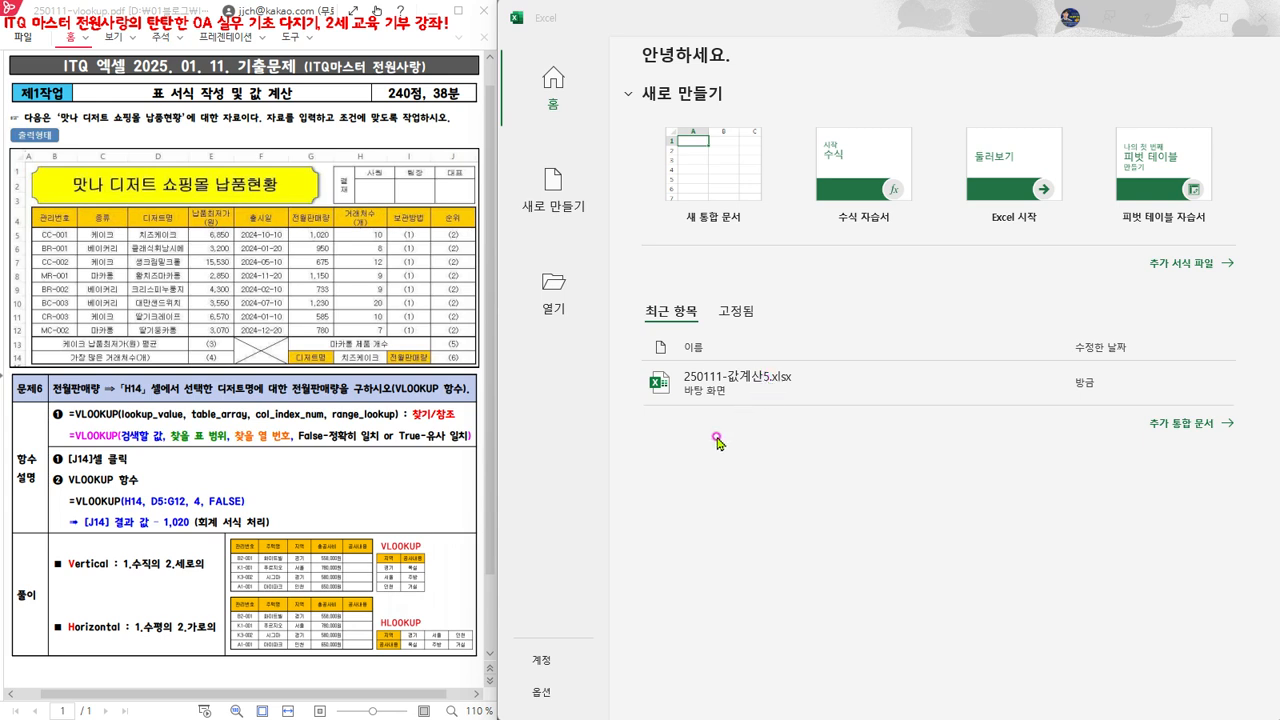
Step: Open the workbook 250111-값계산5.xlsx from the 바탕 화면 folder
click(555, 285)
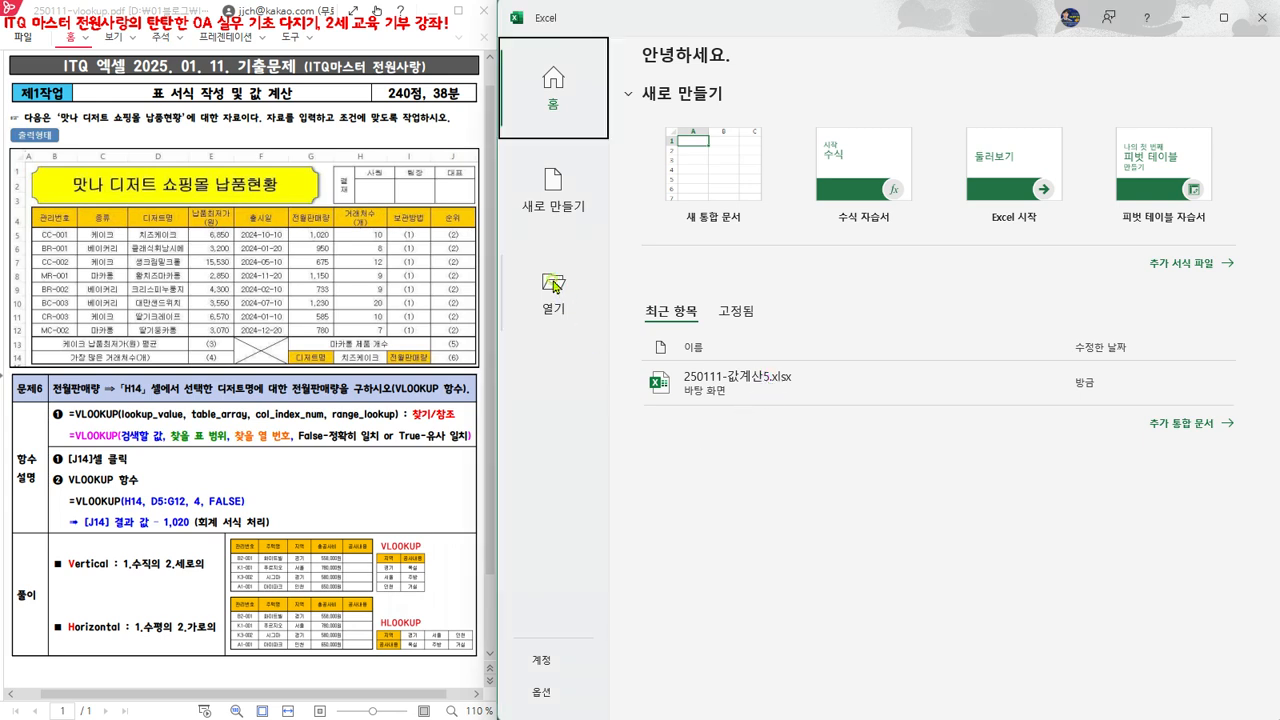
click(686, 325)
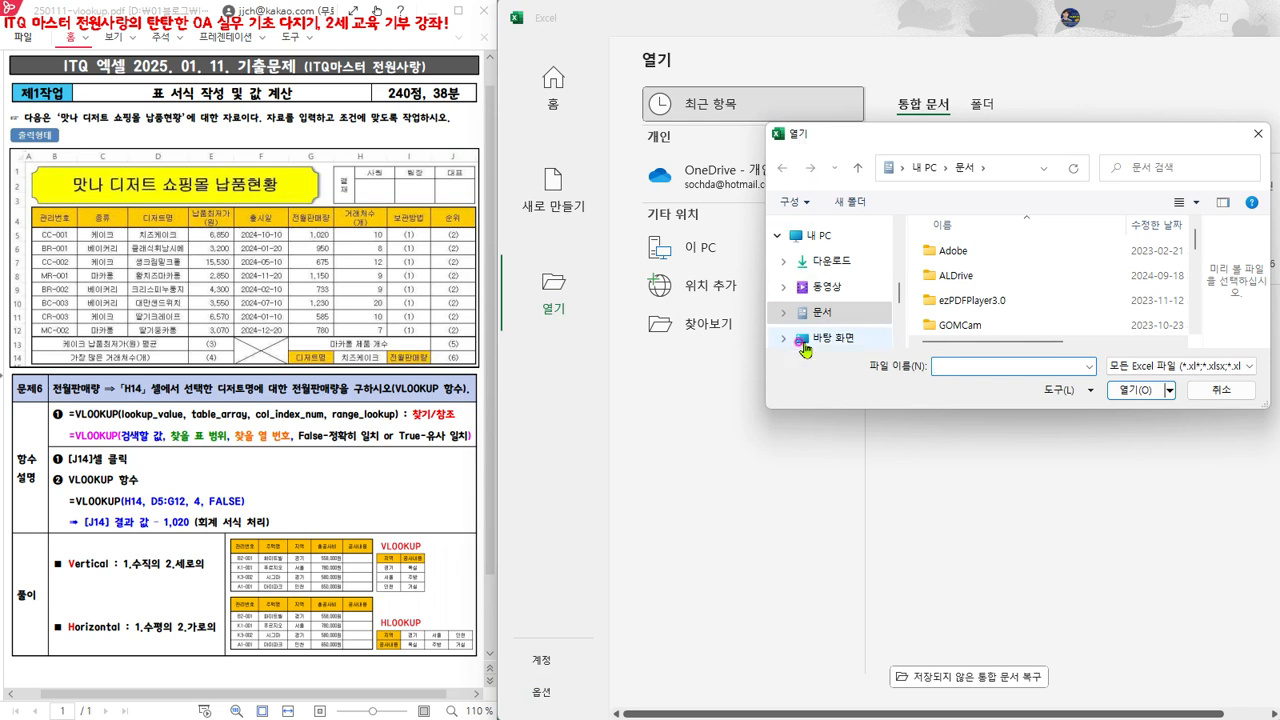
click(829, 343)
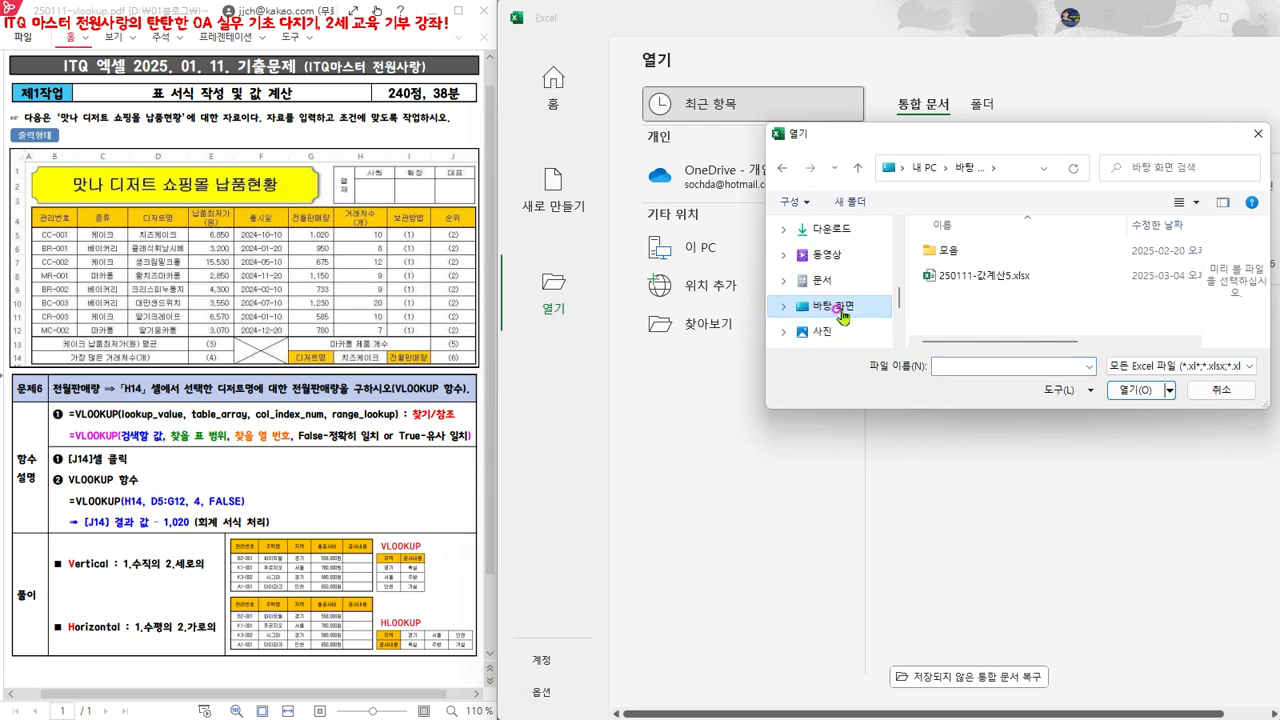
click(1010, 277)
click(1138, 390)
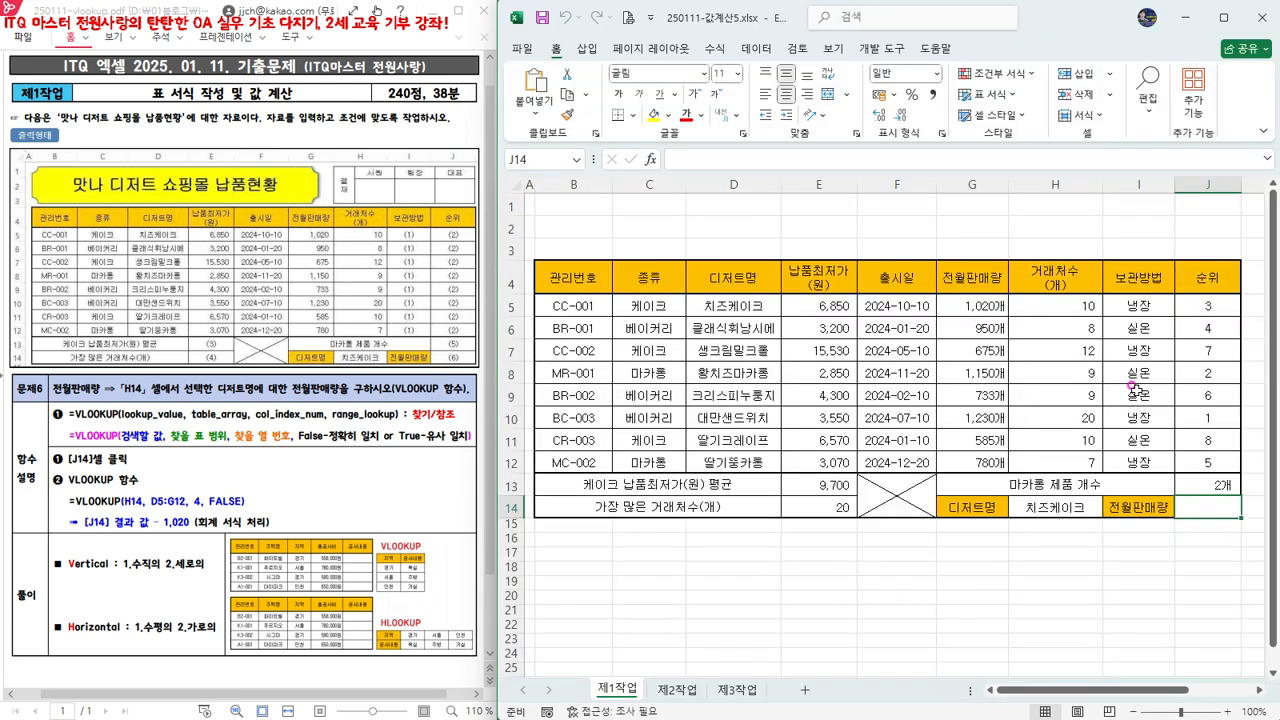
Step: Inspect the formula in J13, and choose 대만샌드위치 from the list of dessert names in H14
click(1217, 484)
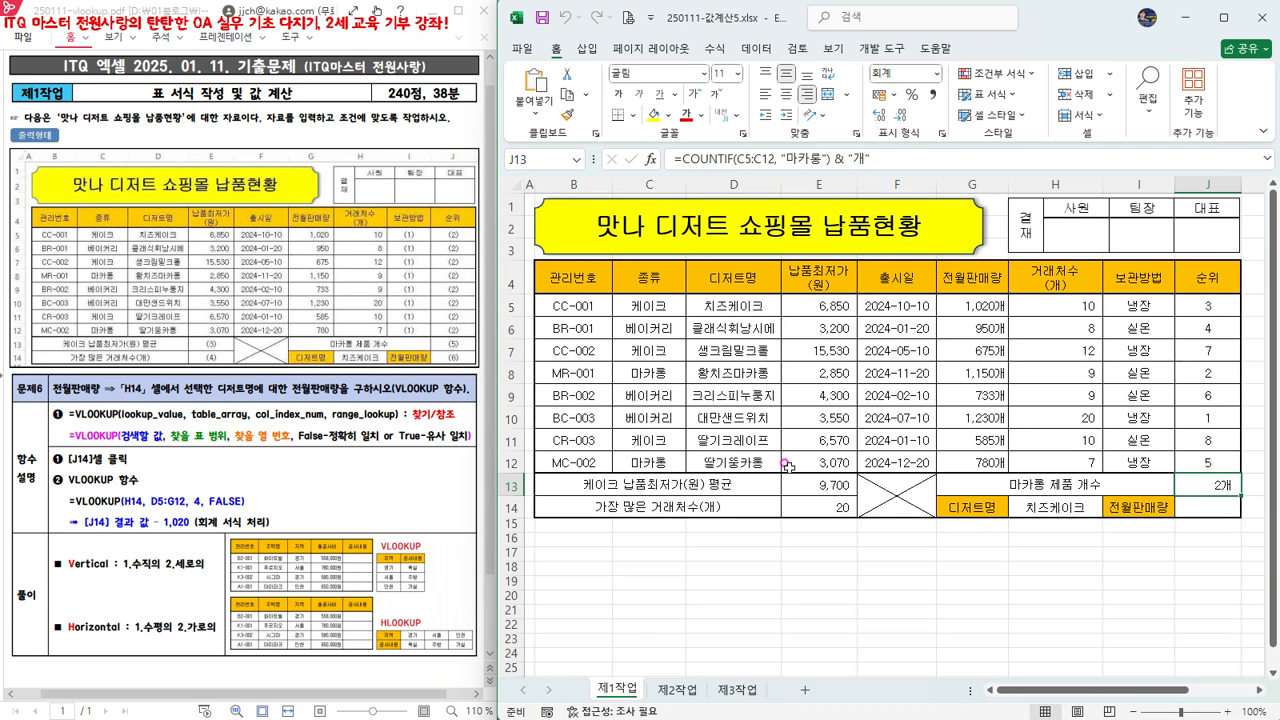
click(1203, 508)
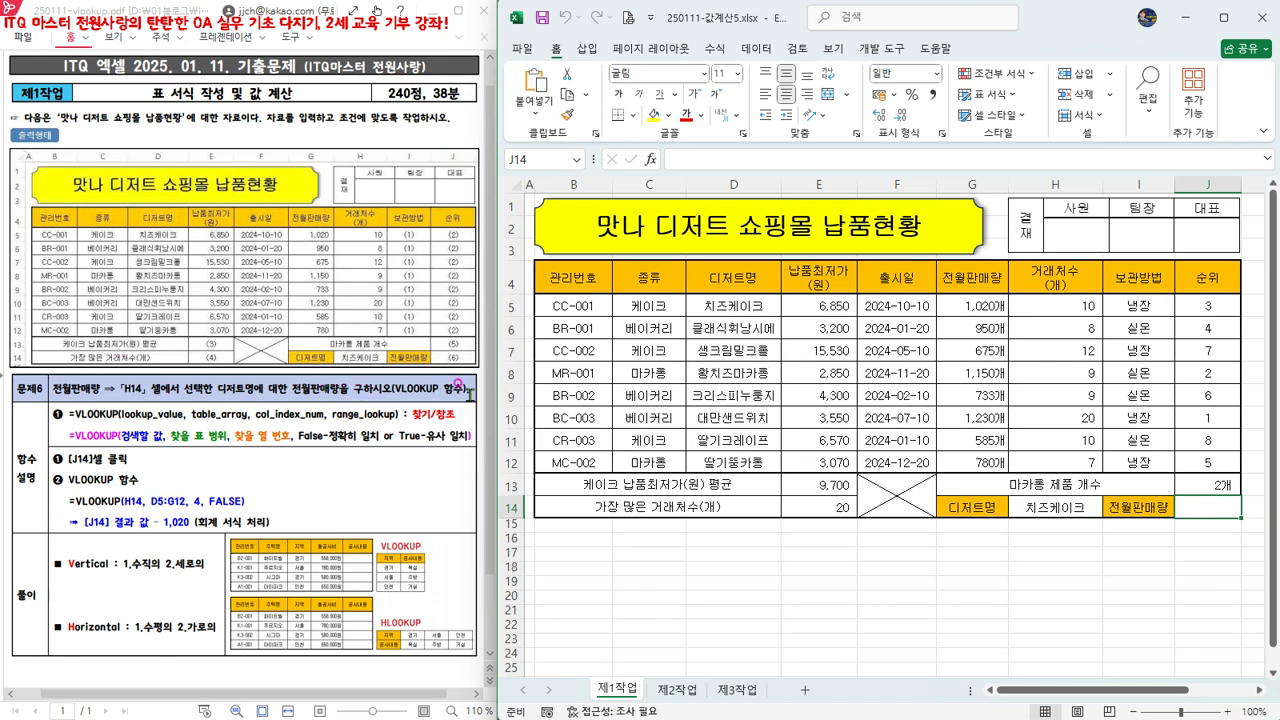
click(1043, 506)
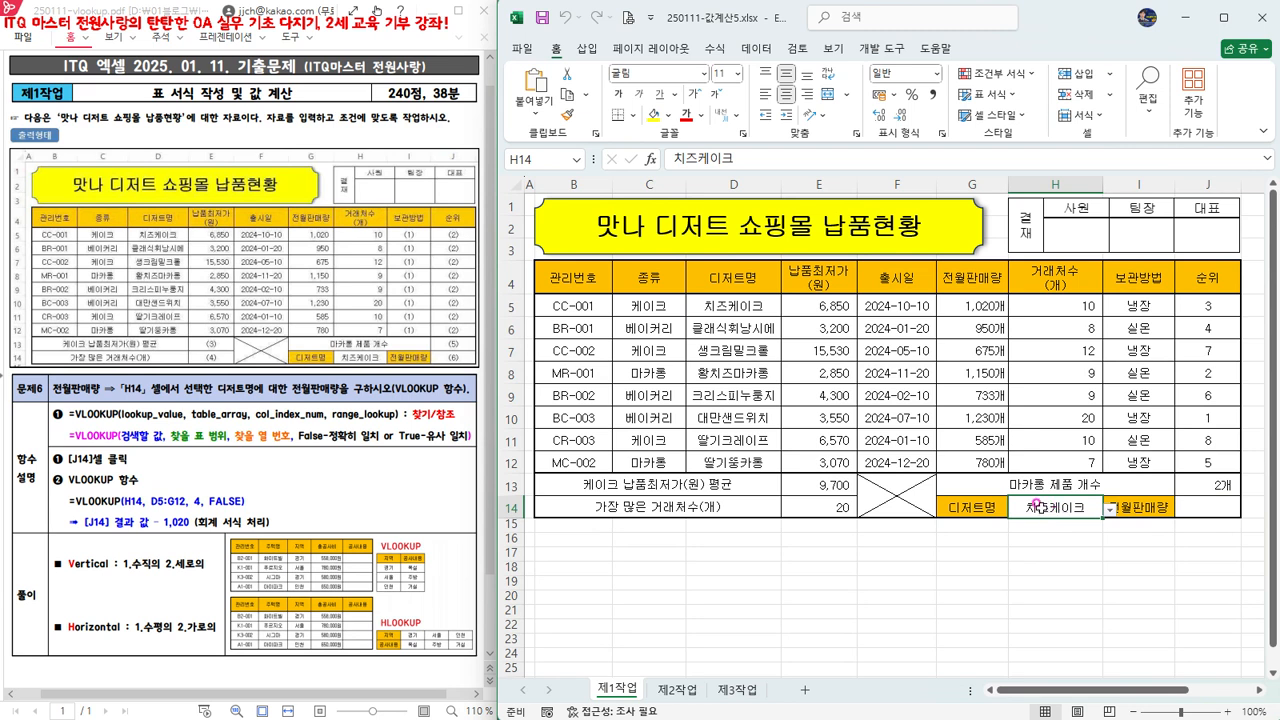
click(1109, 510)
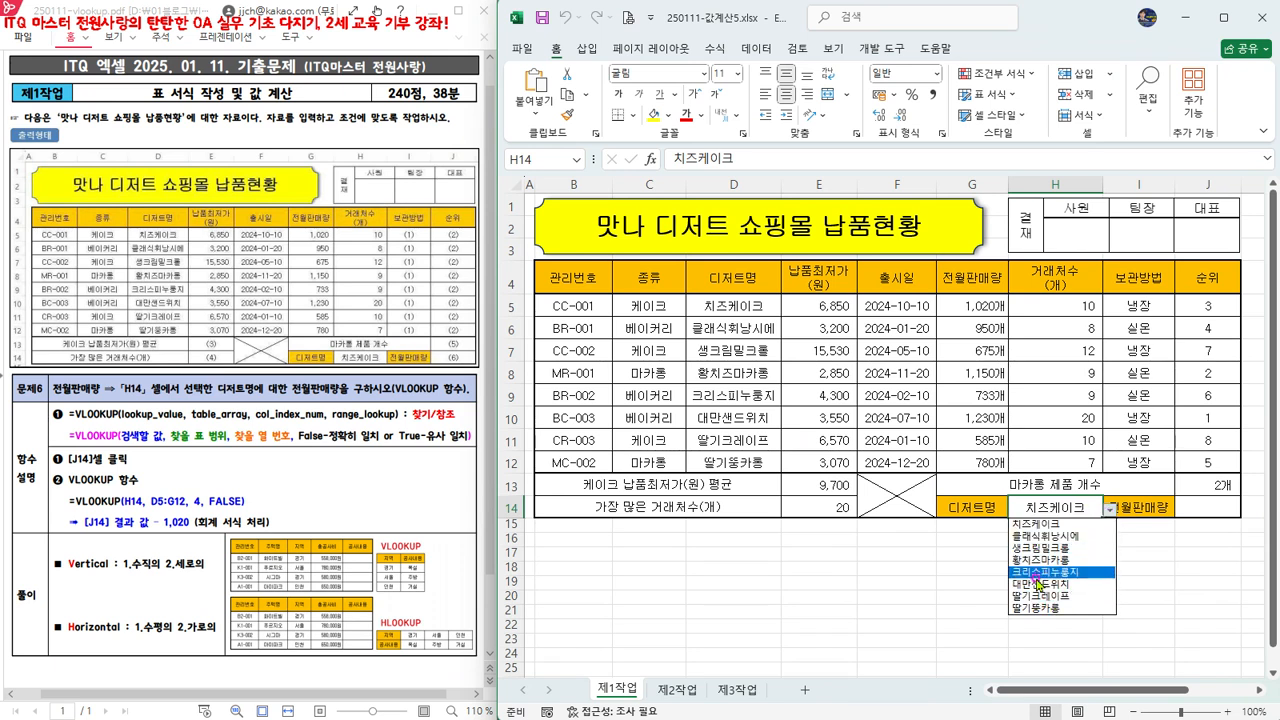
click(1046, 507)
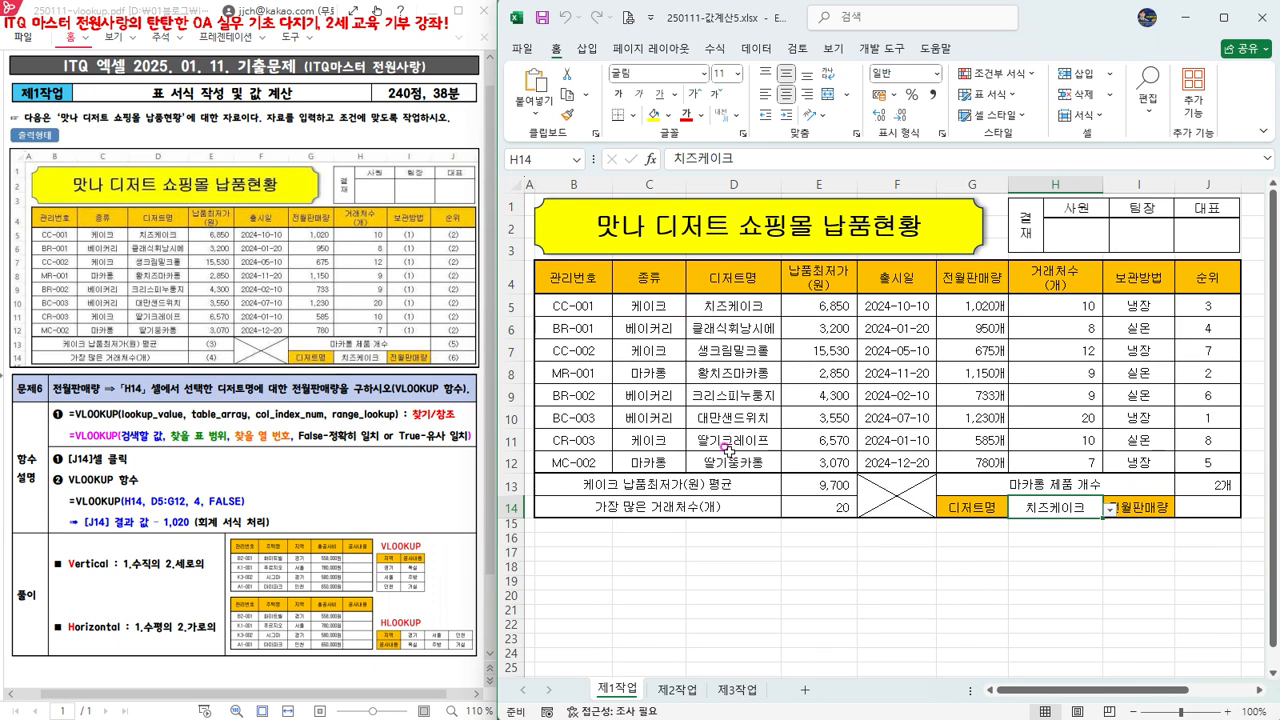
click(1110, 509)
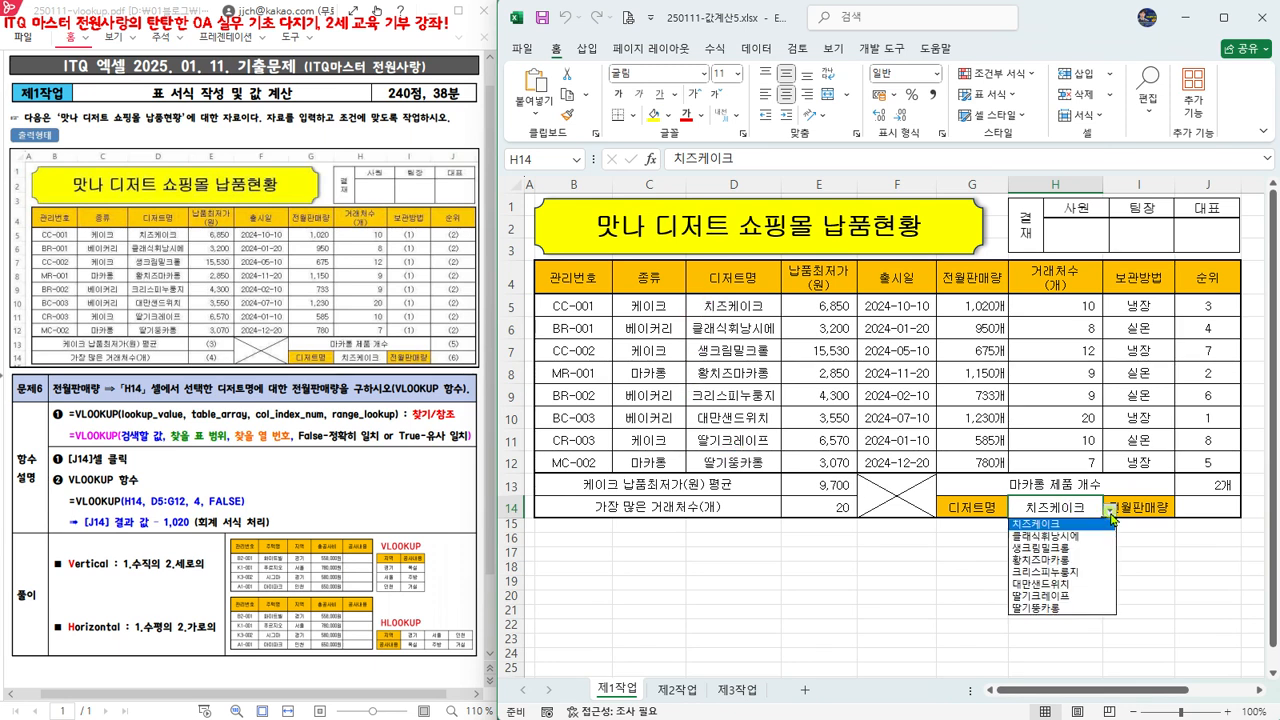
click(1058, 585)
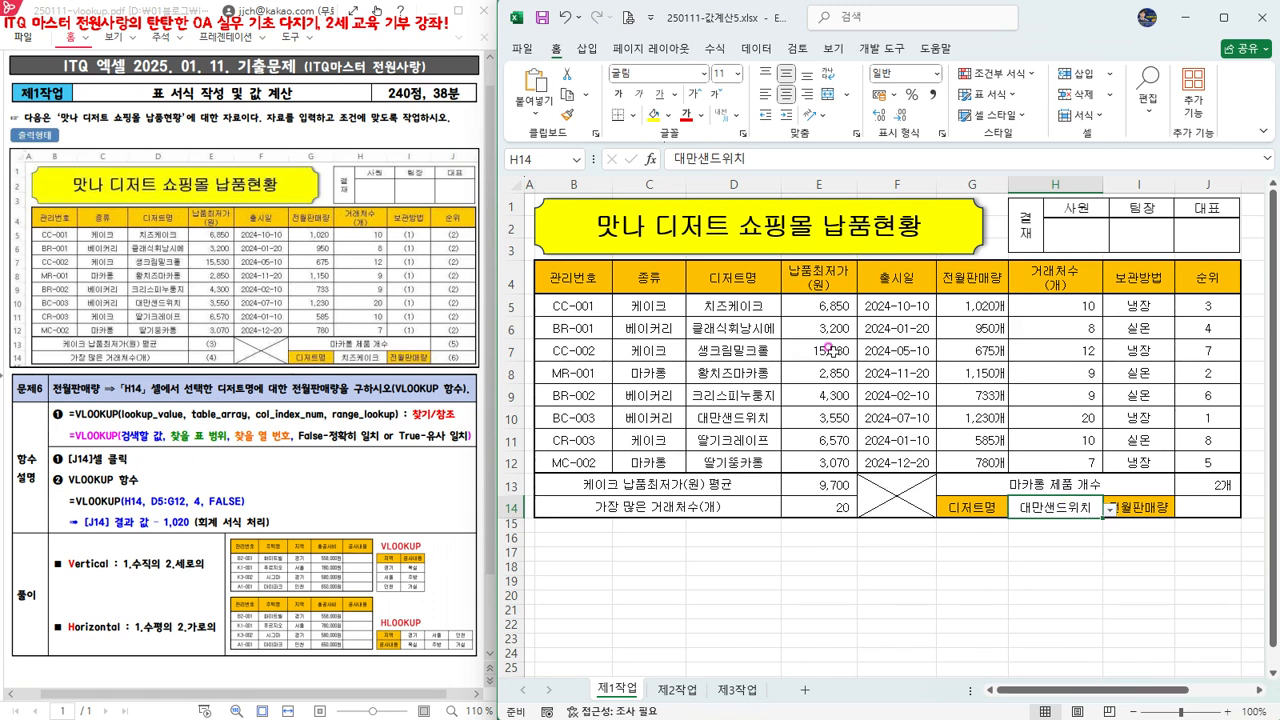
Step: Review the data validation settings of cell H14 and leave them without making changes
click(757, 50)
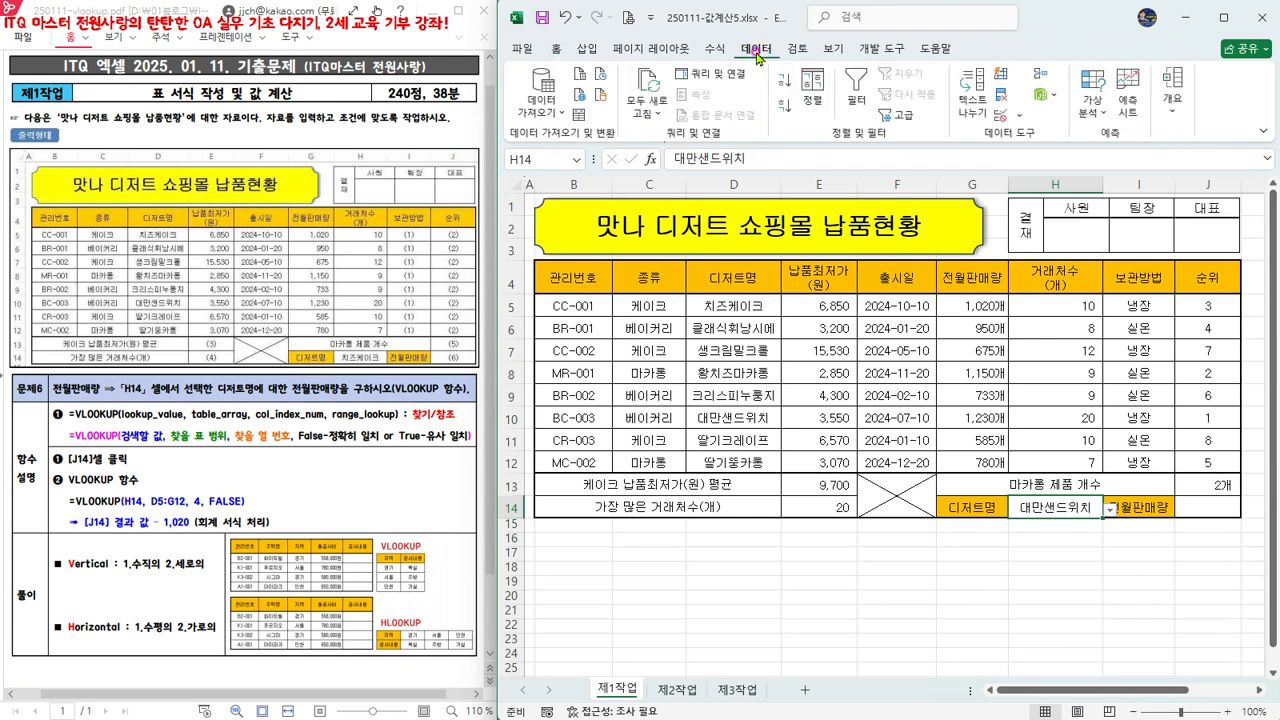
click(1022, 118)
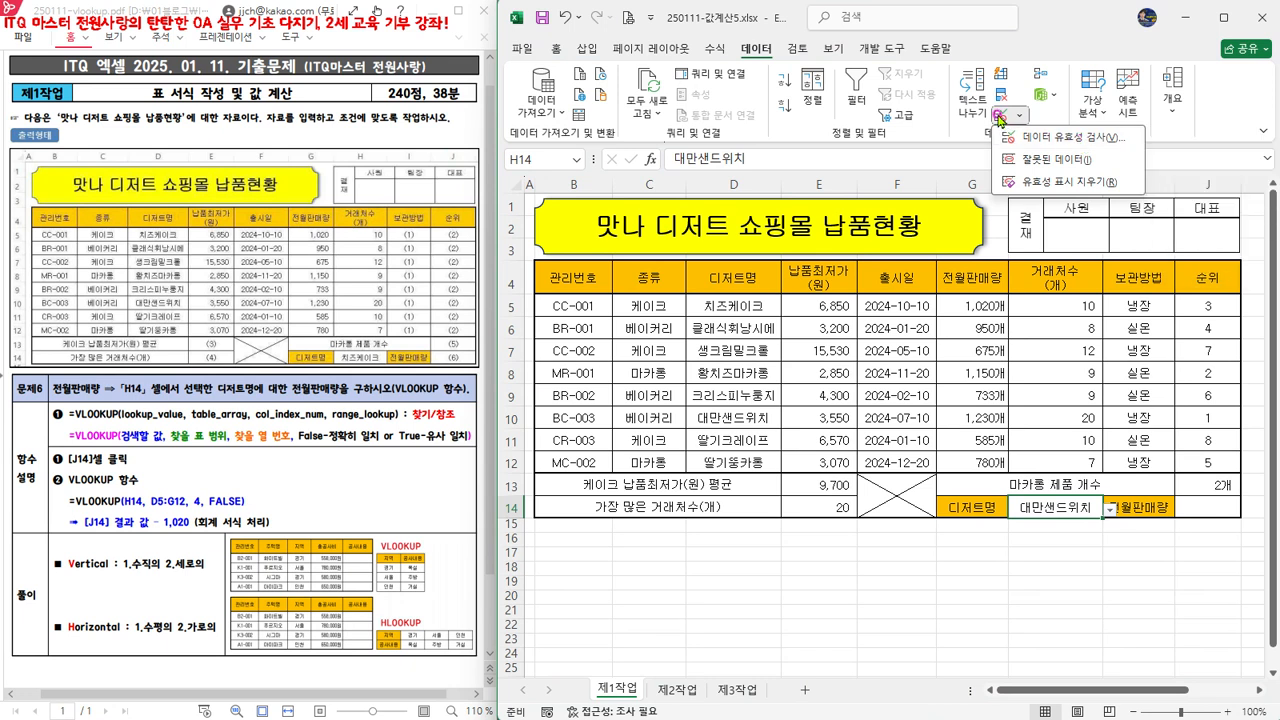
click(1056, 140)
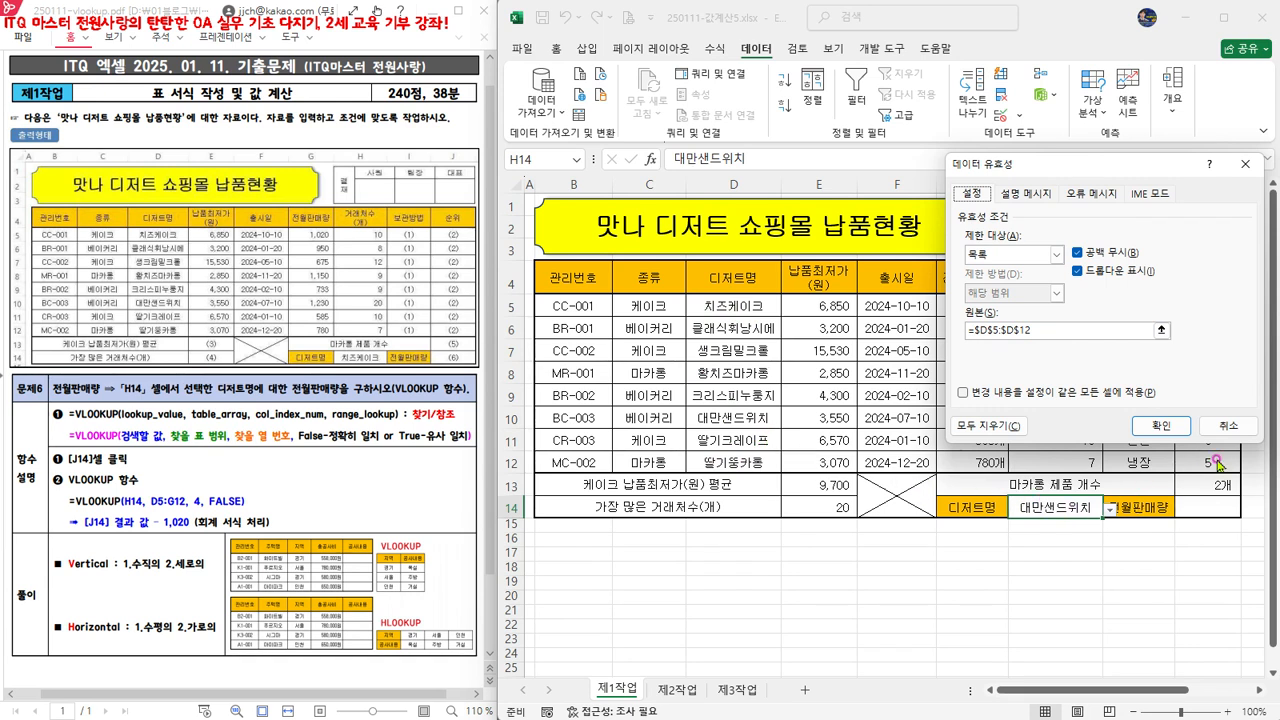
click(1236, 426)
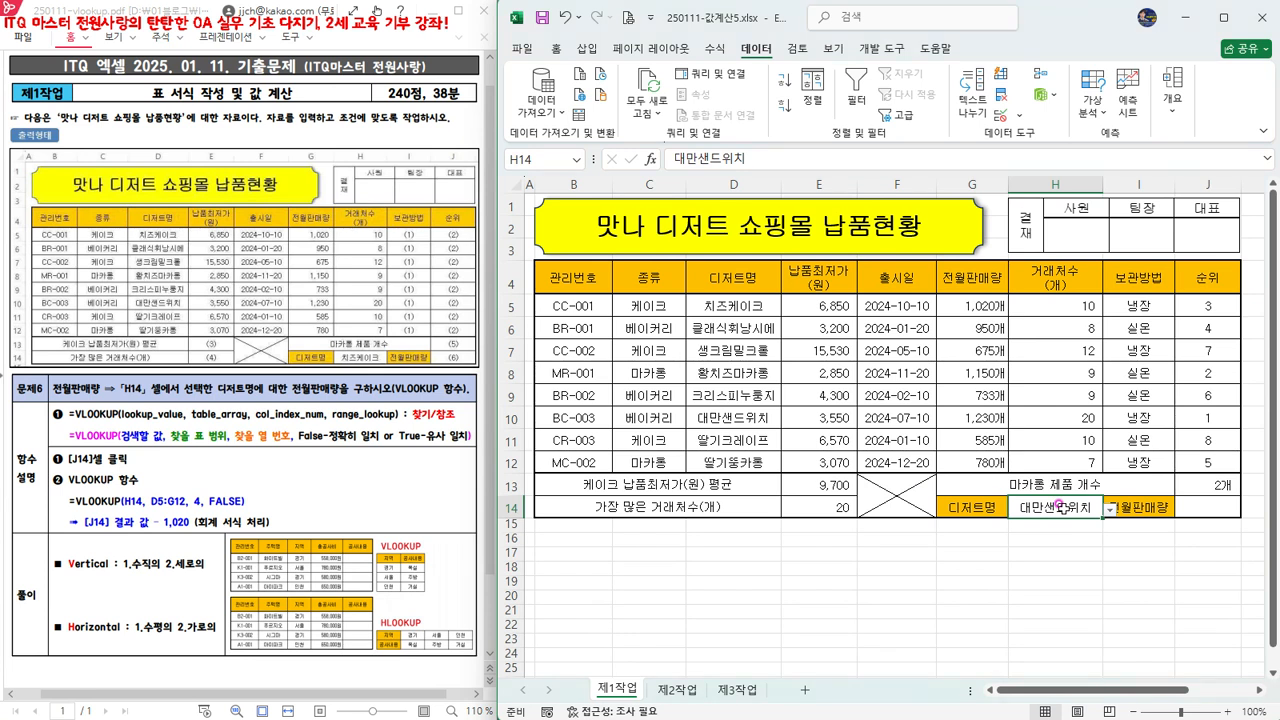
Step: Highlight the lookup range D5:G12, from the 디저트명 column through the 전월판매량 column
click(1212, 506)
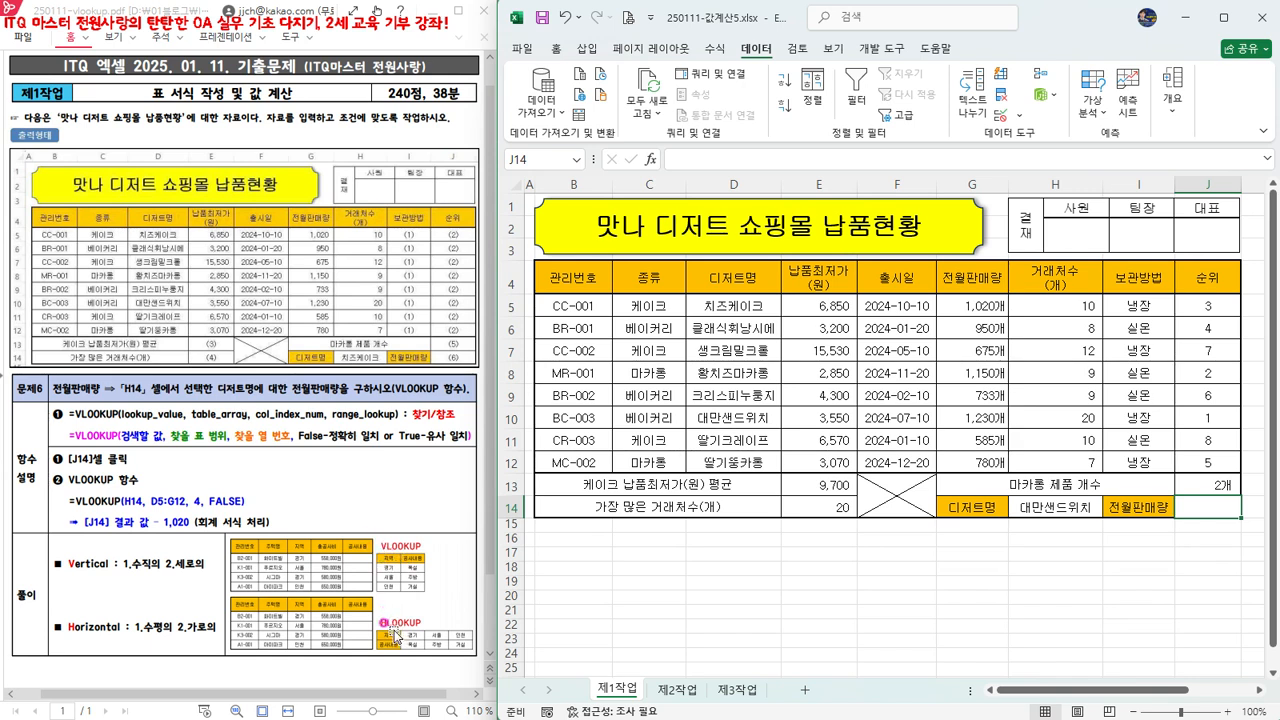
click(714, 300)
drag(714, 300, 978, 463)
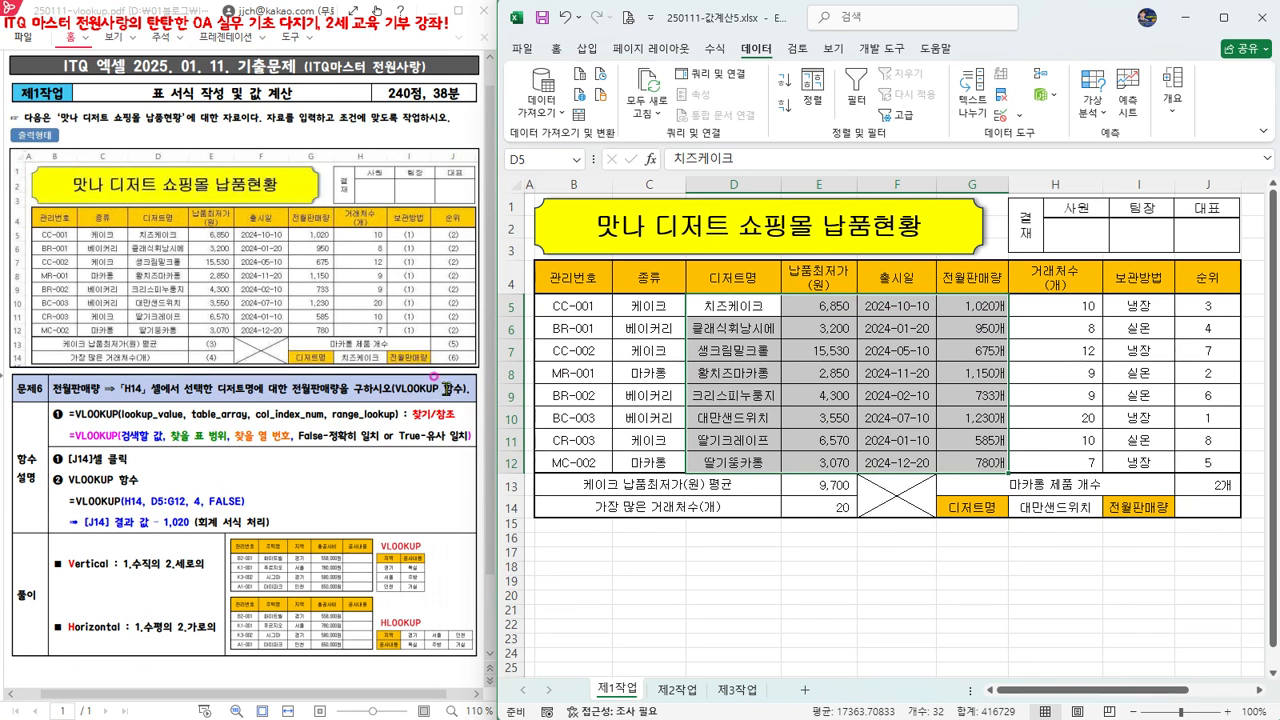
Step: Start a VLOOKUP formula in J14 with H14 as the lookup value
click(1212, 504)
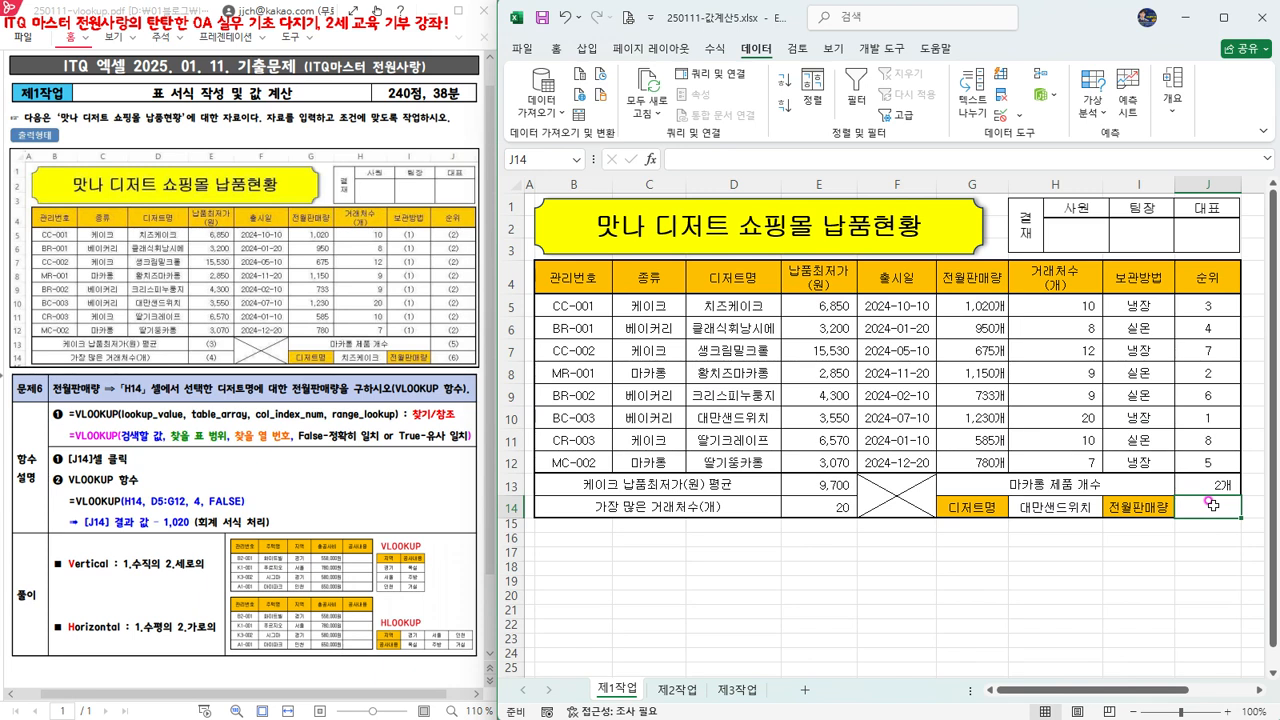
click(684, 159)
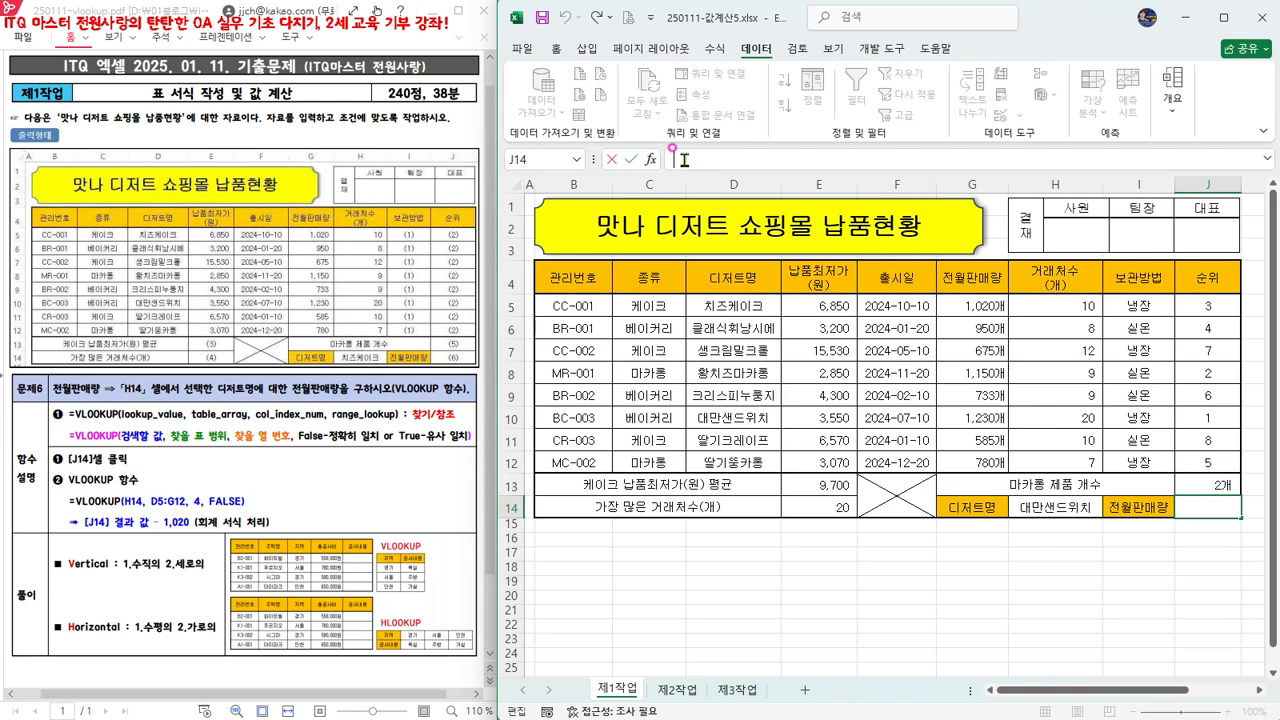
text(=)
text(V)
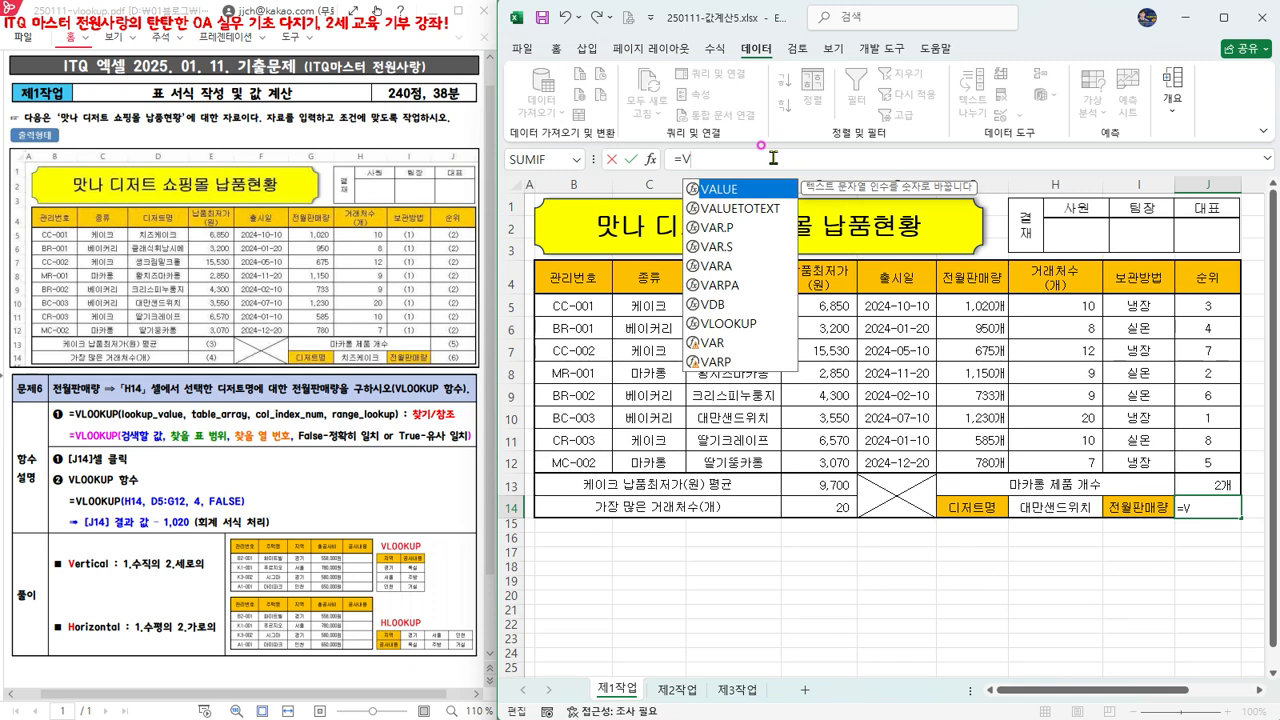
click(725, 326)
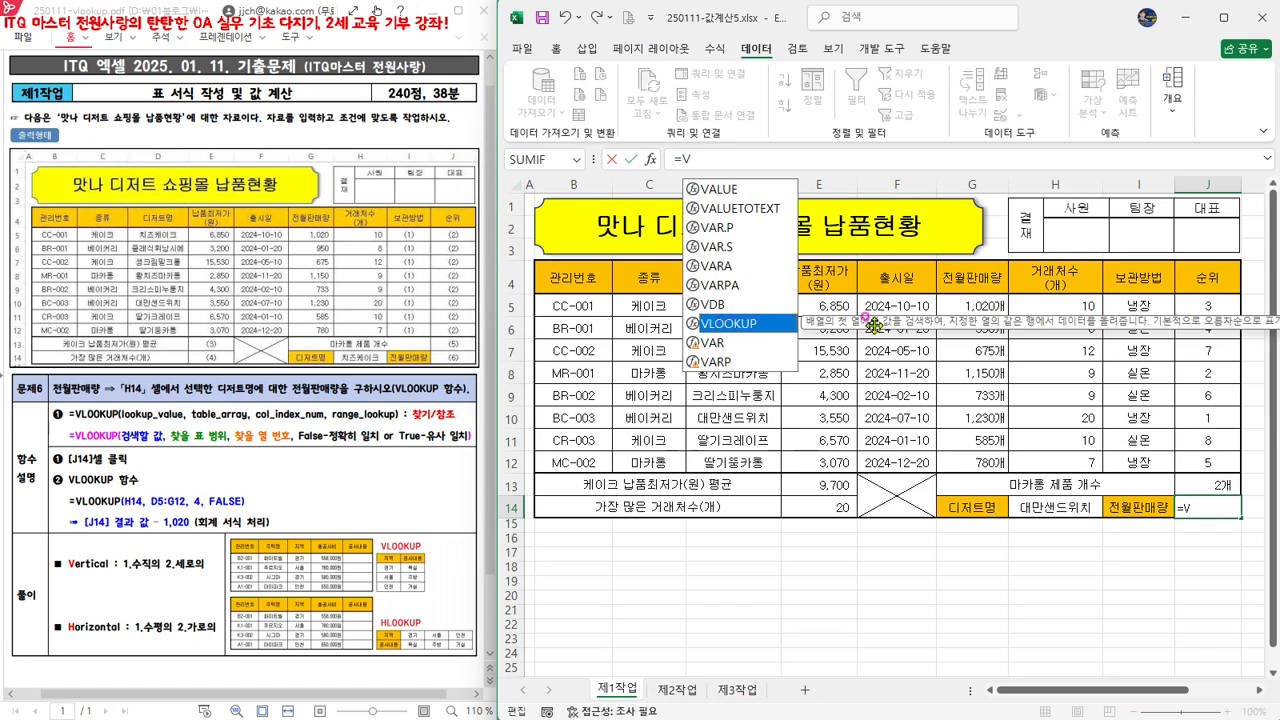
double_click(727, 324)
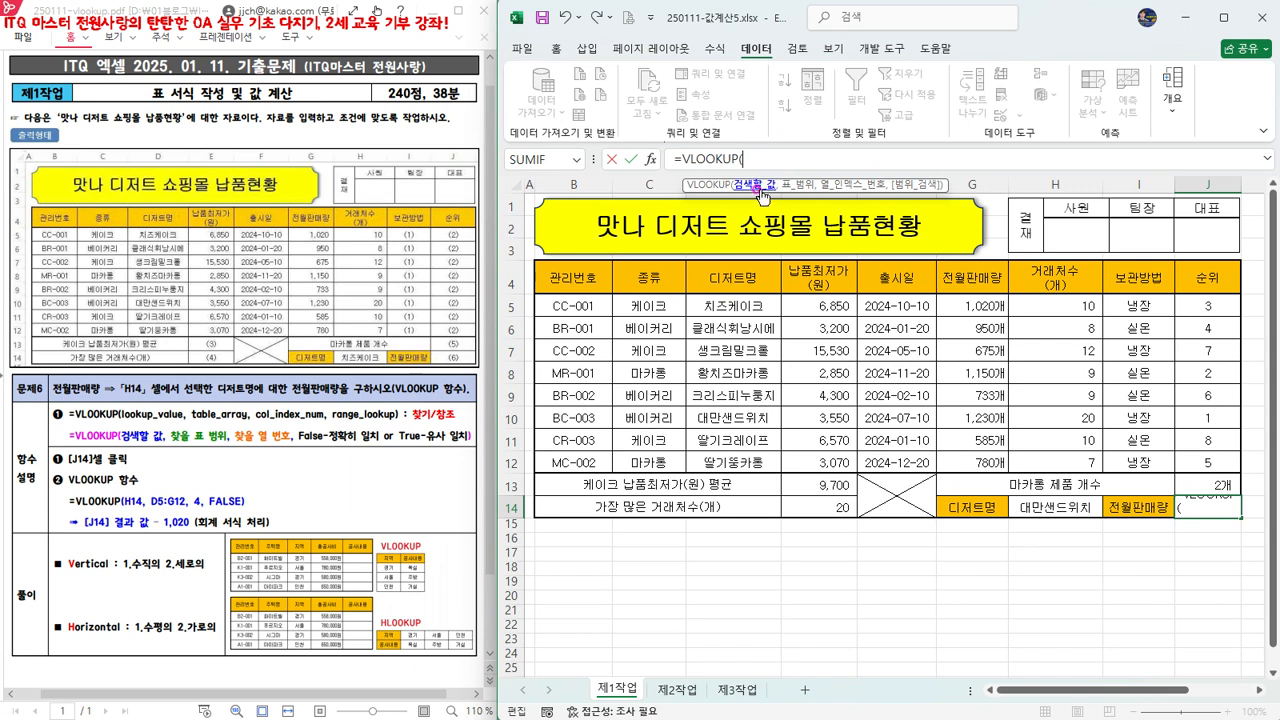
click(1048, 505)
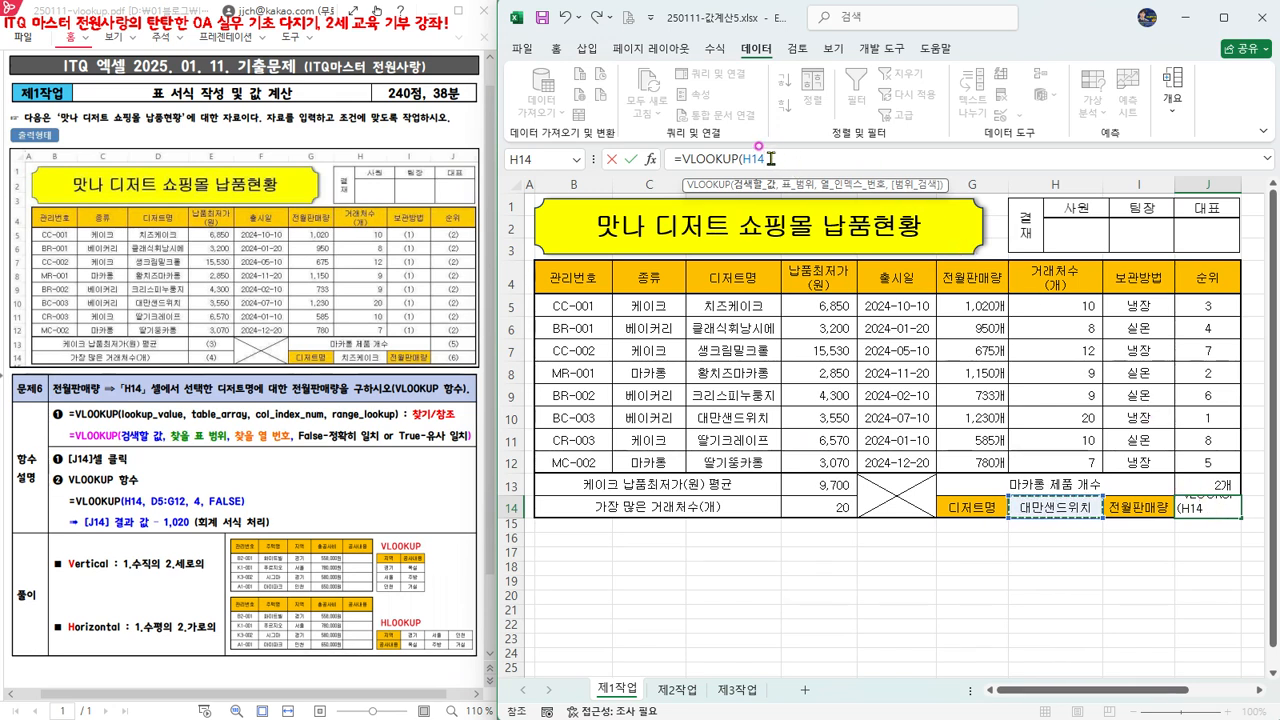
text(,)
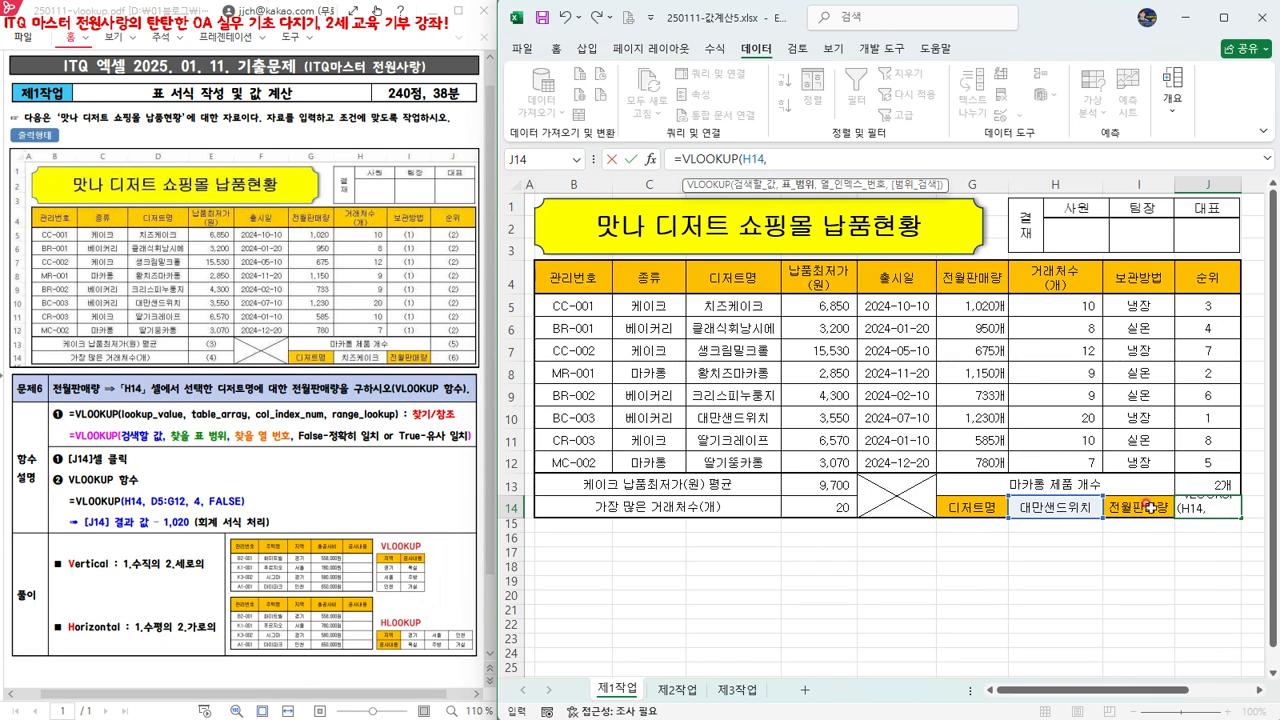
Step: Complete the VLOOKUP formula in J14 with table range D5:G12, column index 4 and the exact-match option FALSE
drag(722, 302, 958, 460)
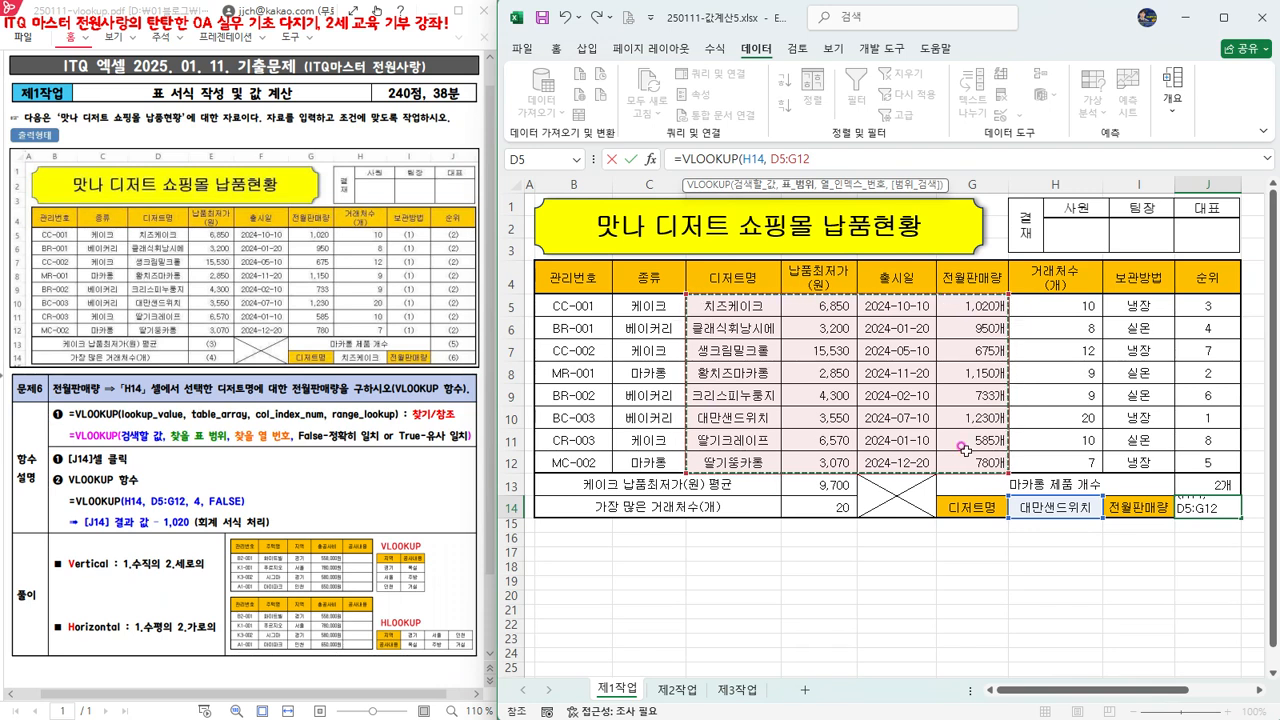
text(, 4)
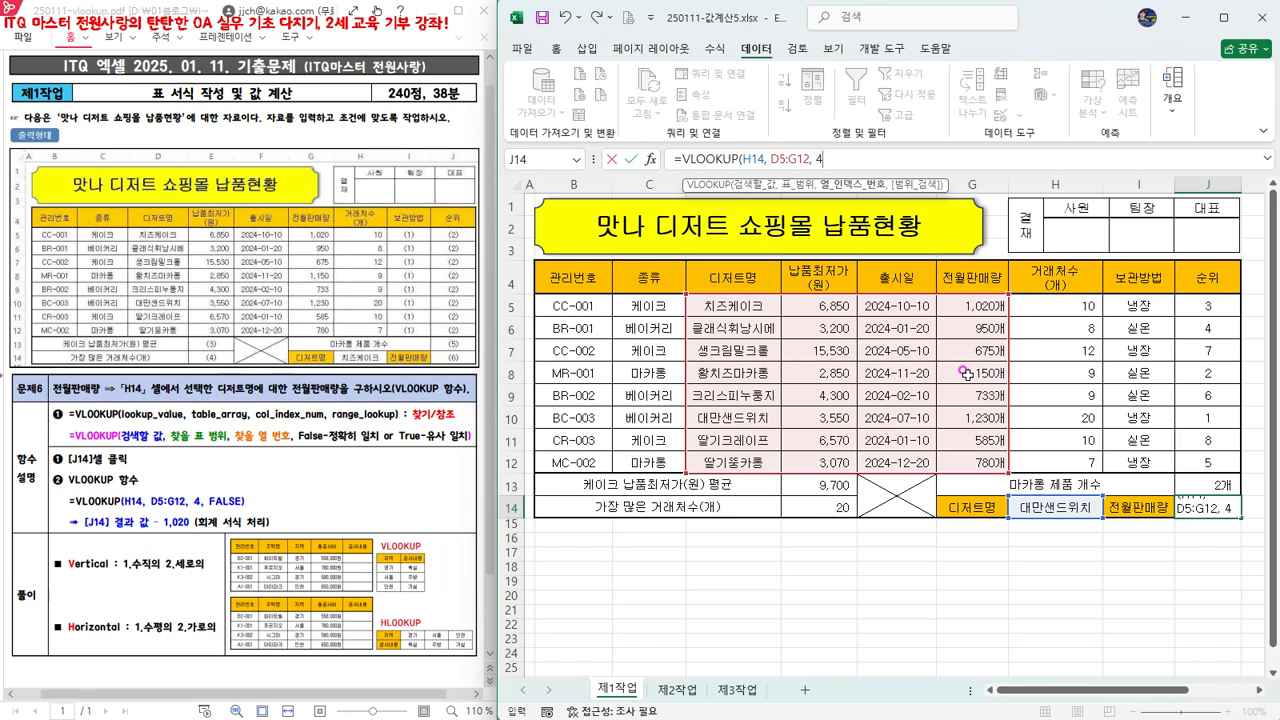
text(,)
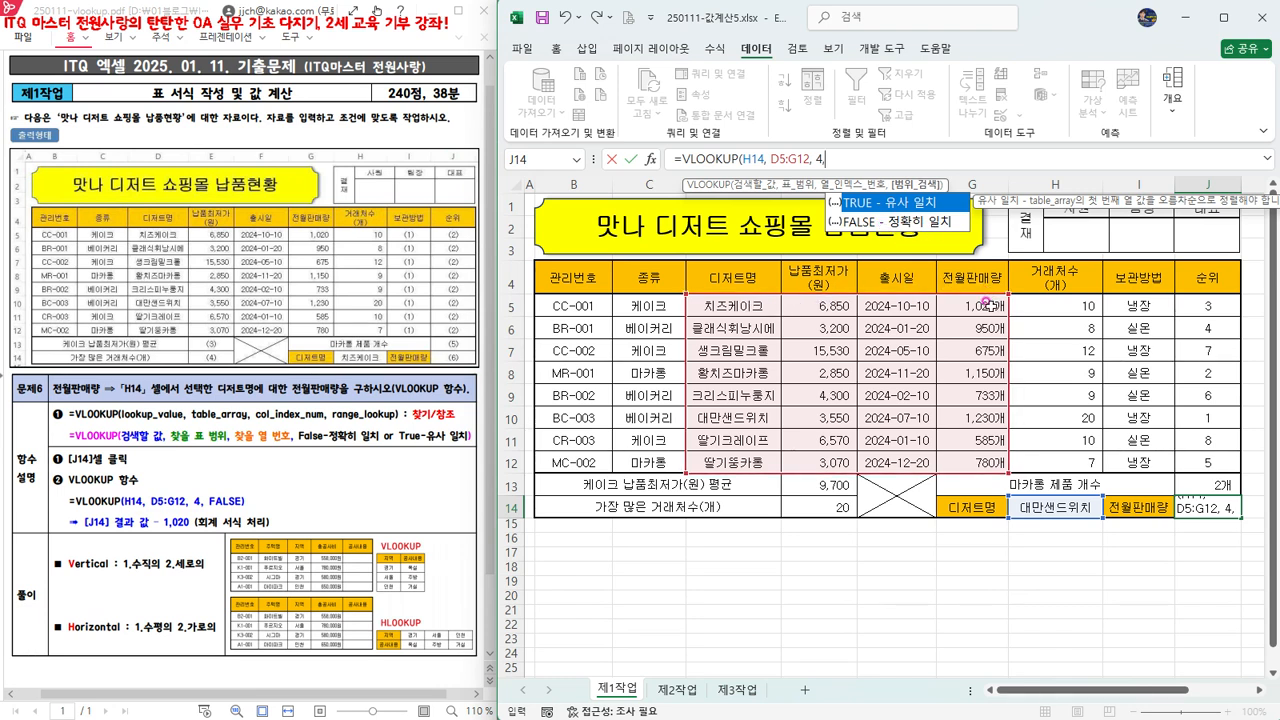
double_click(914, 222)
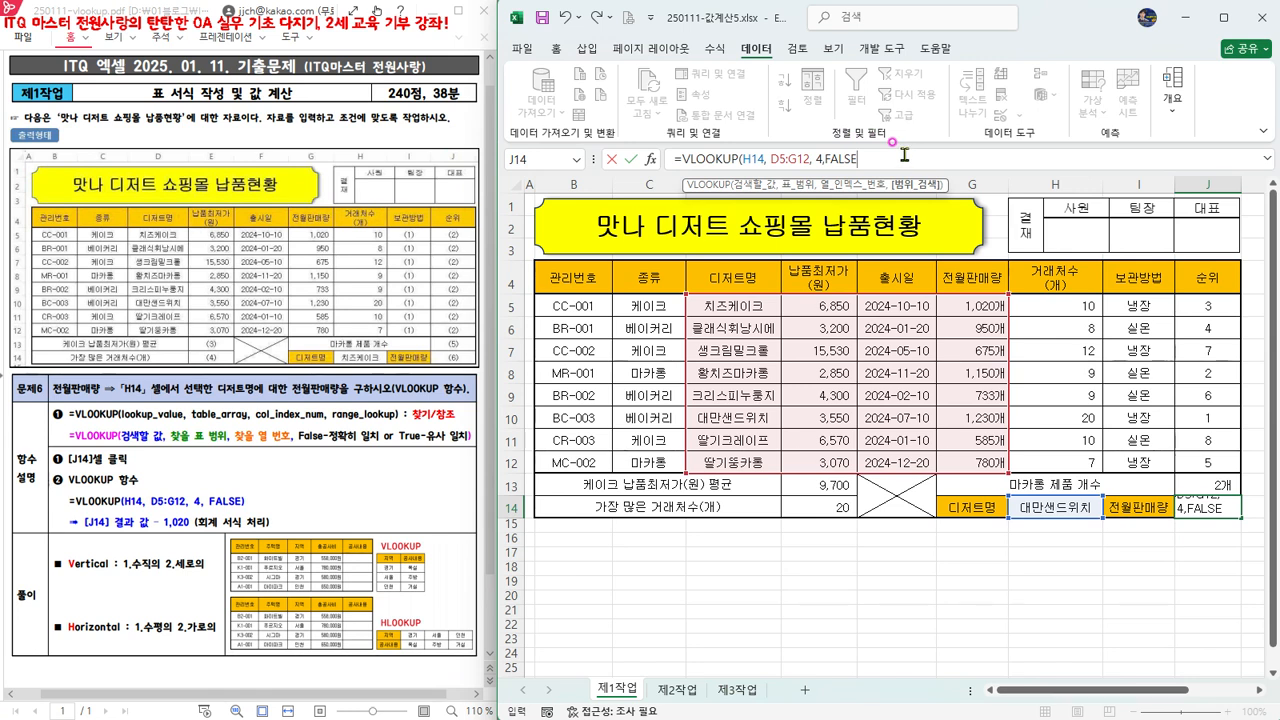
text())
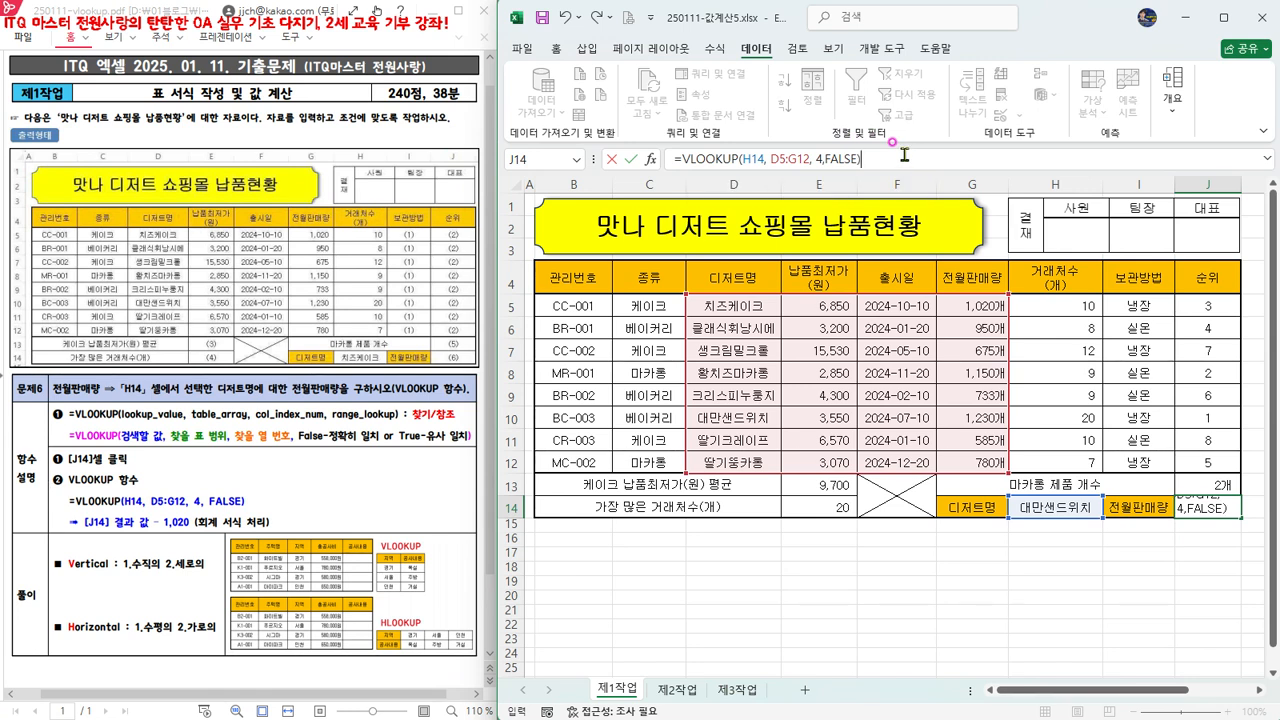
key(Return)
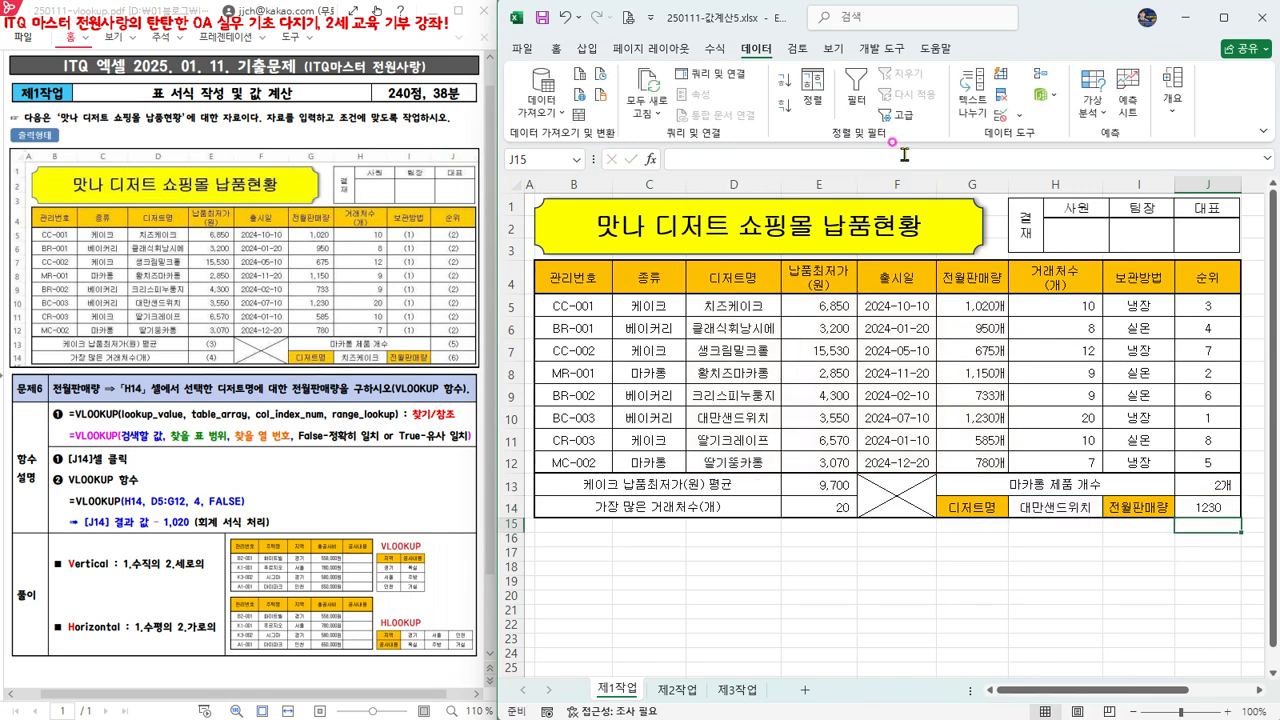
Step: Set the dessert name in H14 to 치즈케이크 and check the lookup result in J14
click(1228, 507)
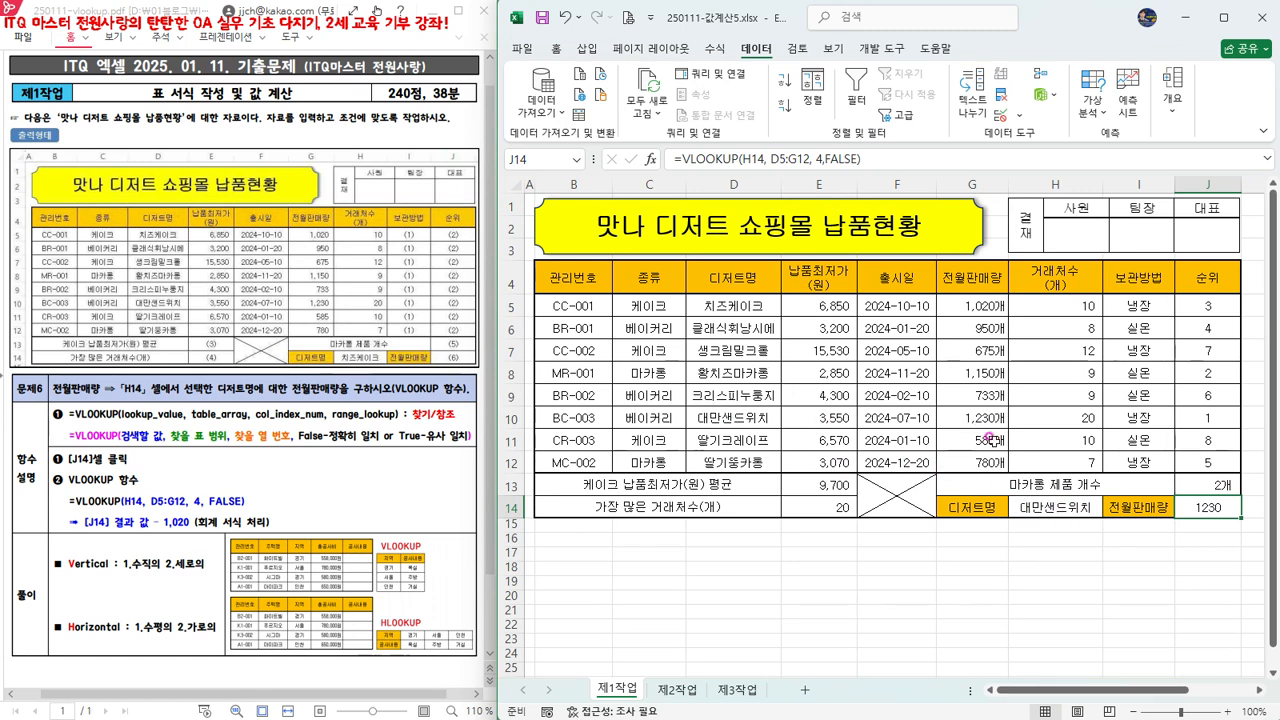
click(1045, 499)
click(1109, 513)
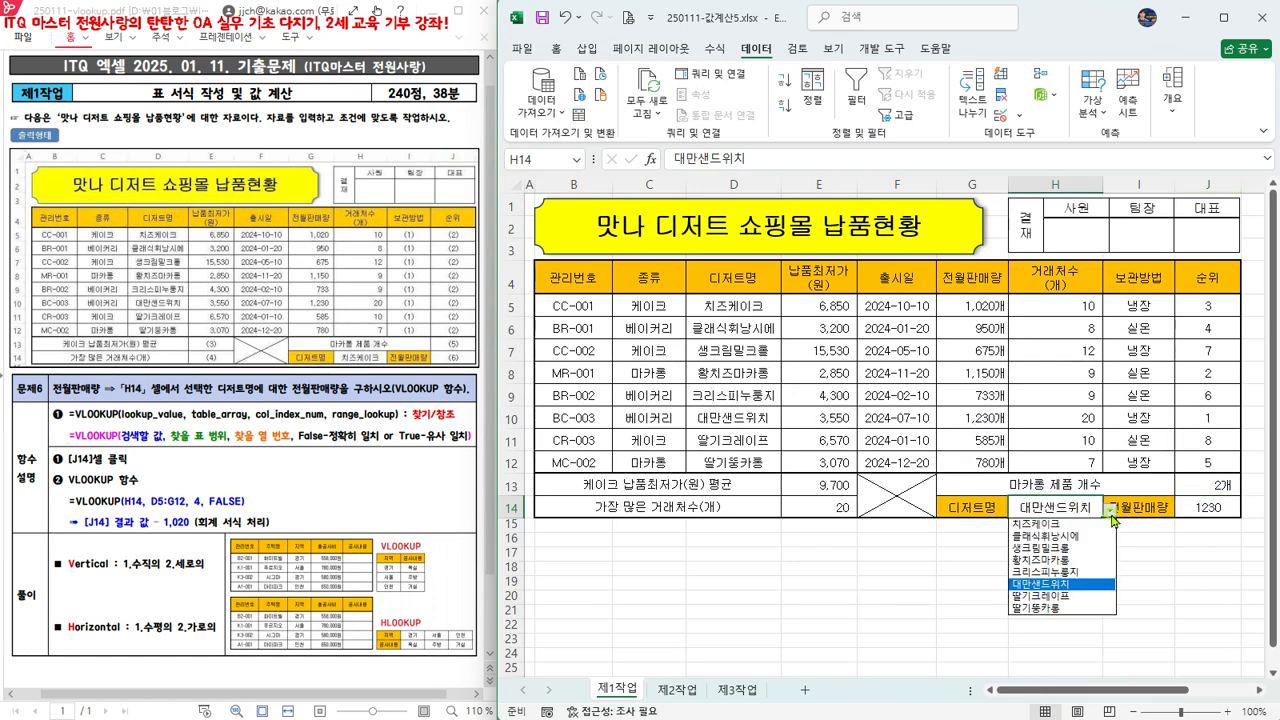
click(1046, 523)
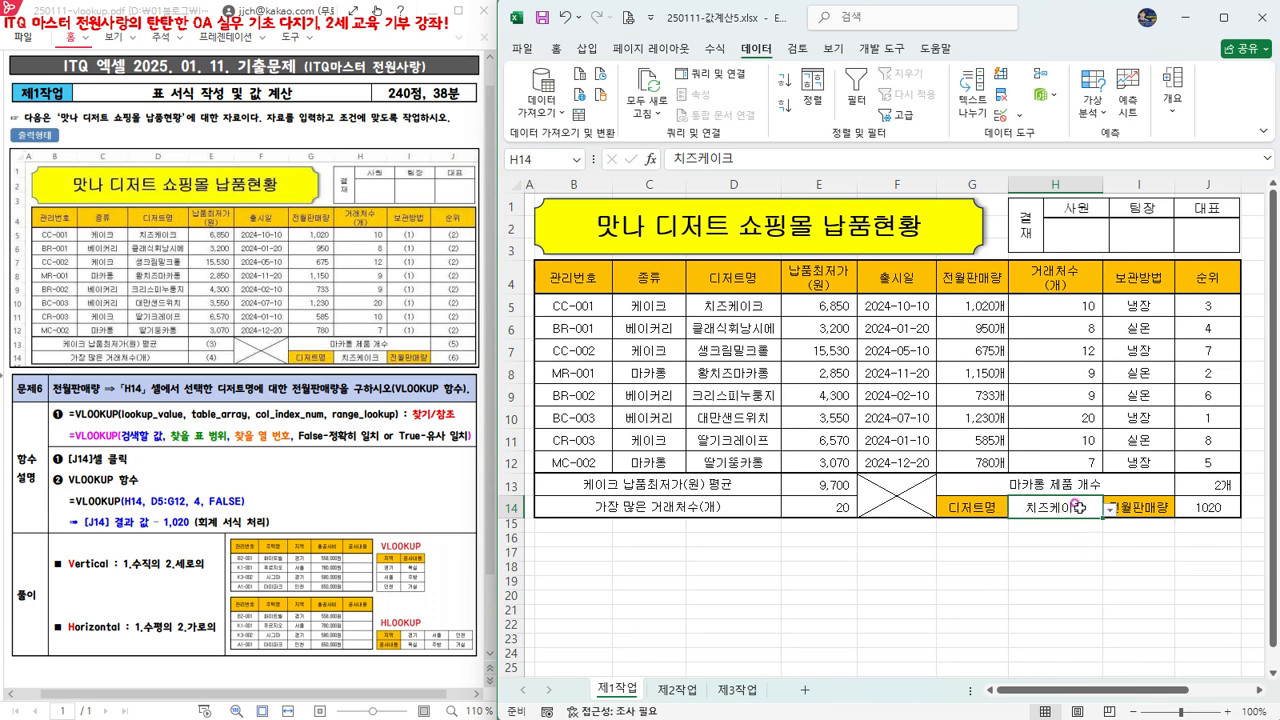
click(1222, 507)
click(1066, 503)
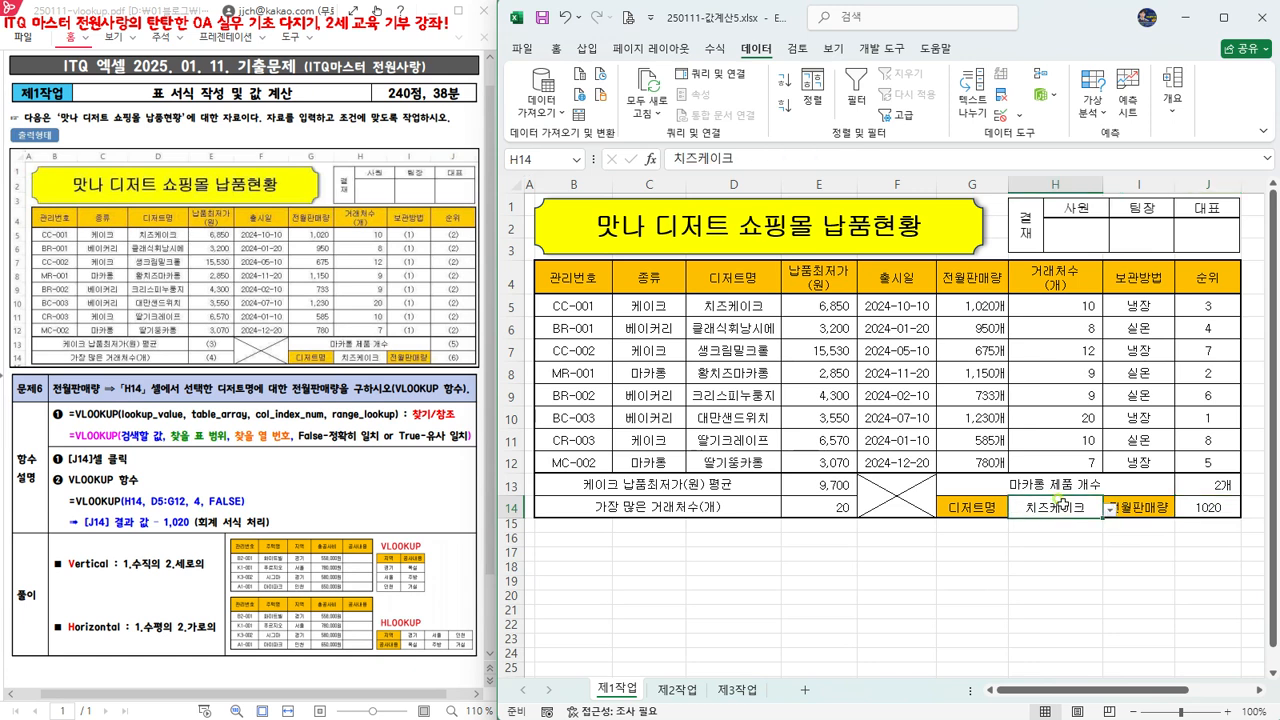
click(1198, 507)
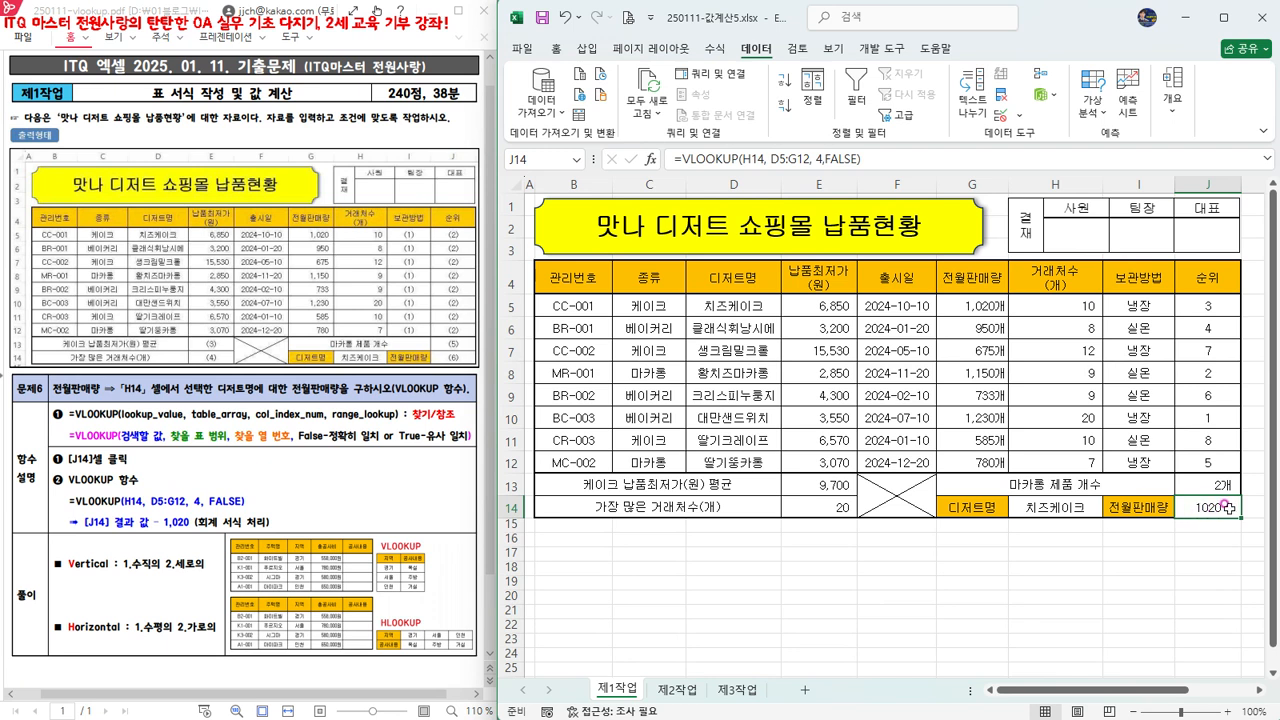
Step: Apply the comma-style accounting format (회계) to the VLOOKUP result in J14
click(556, 48)
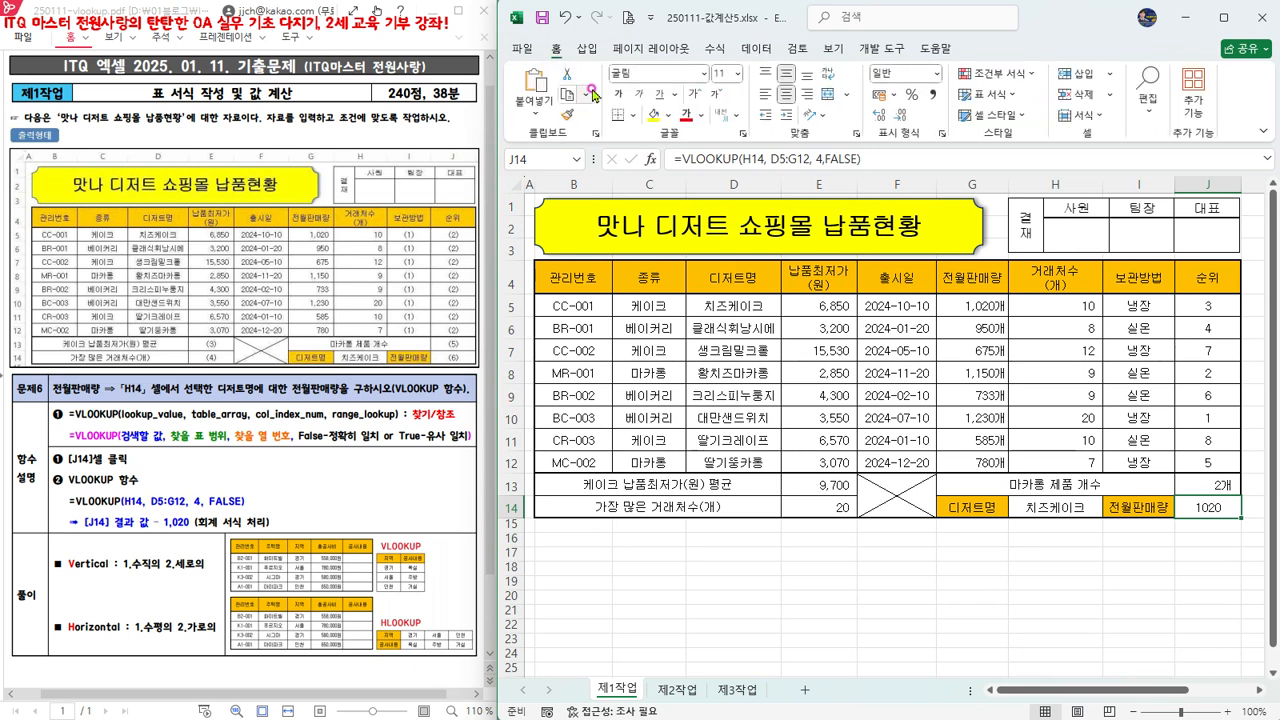
click(932, 96)
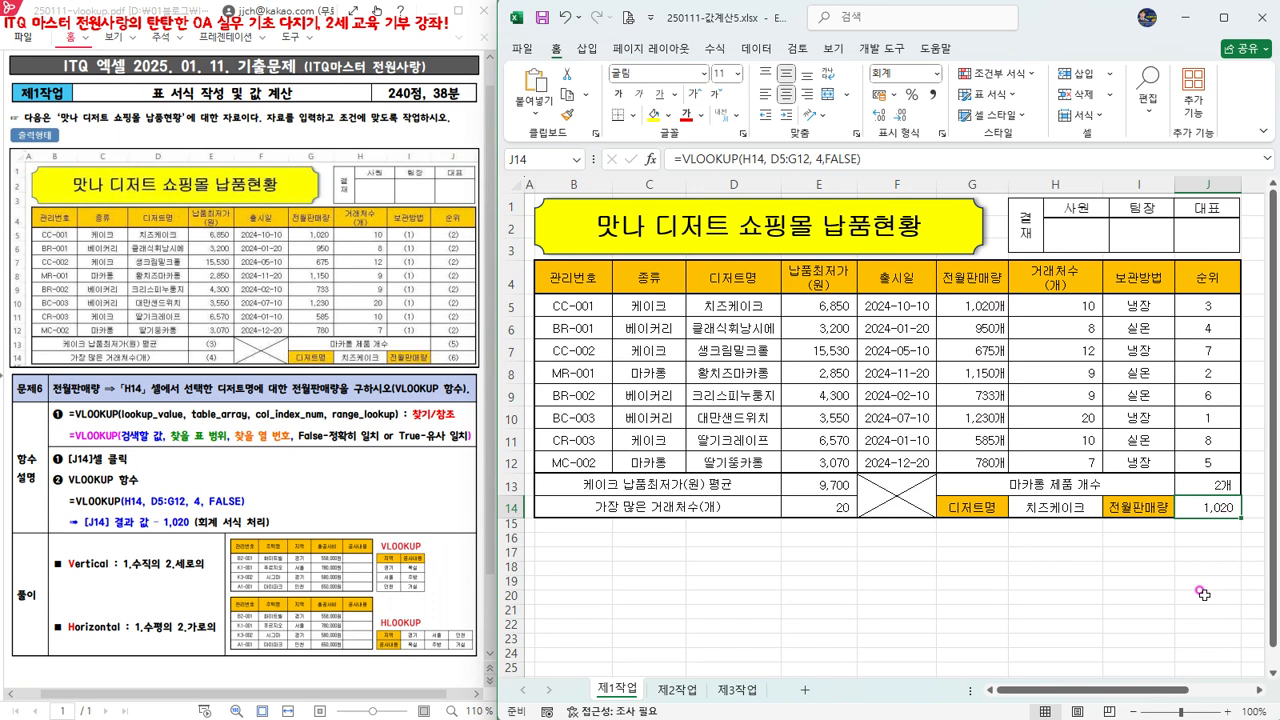
Step: Save a copy of the workbook to the desktop folder (바탕 화면) under the file name 250111-값계산6.xlsx
click(527, 48)
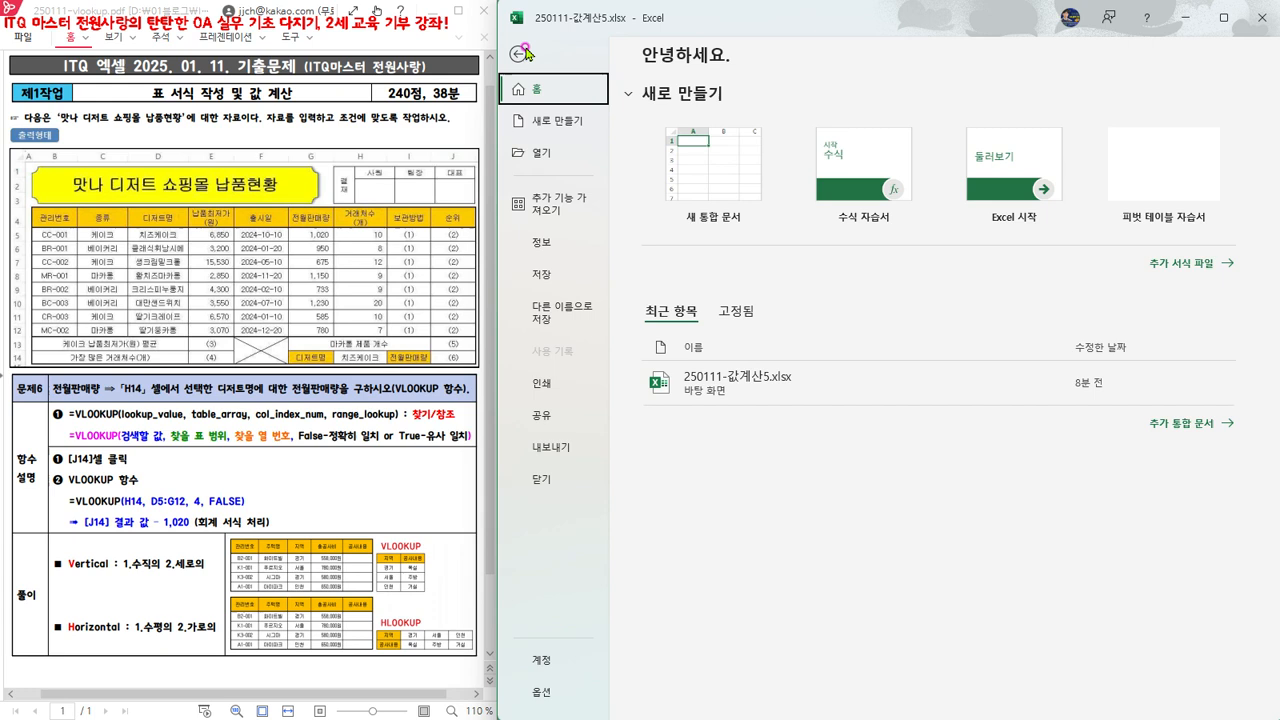
click(566, 312)
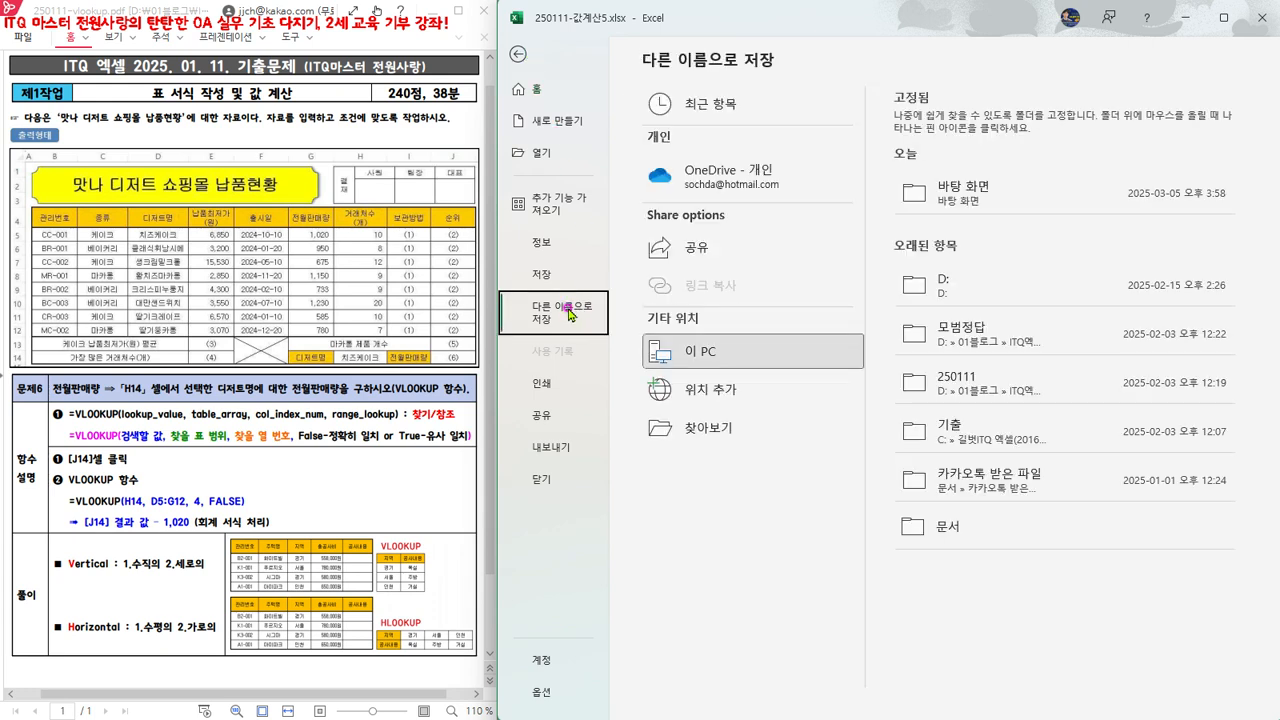
click(697, 429)
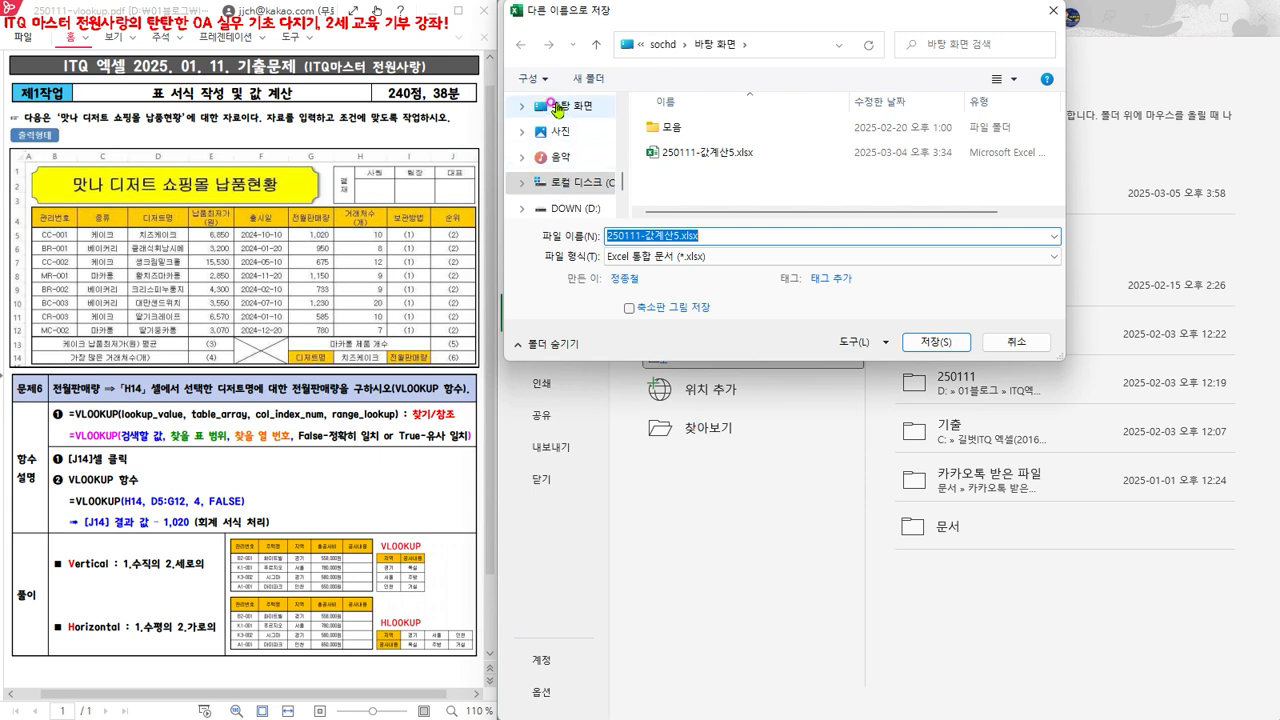
click(557, 108)
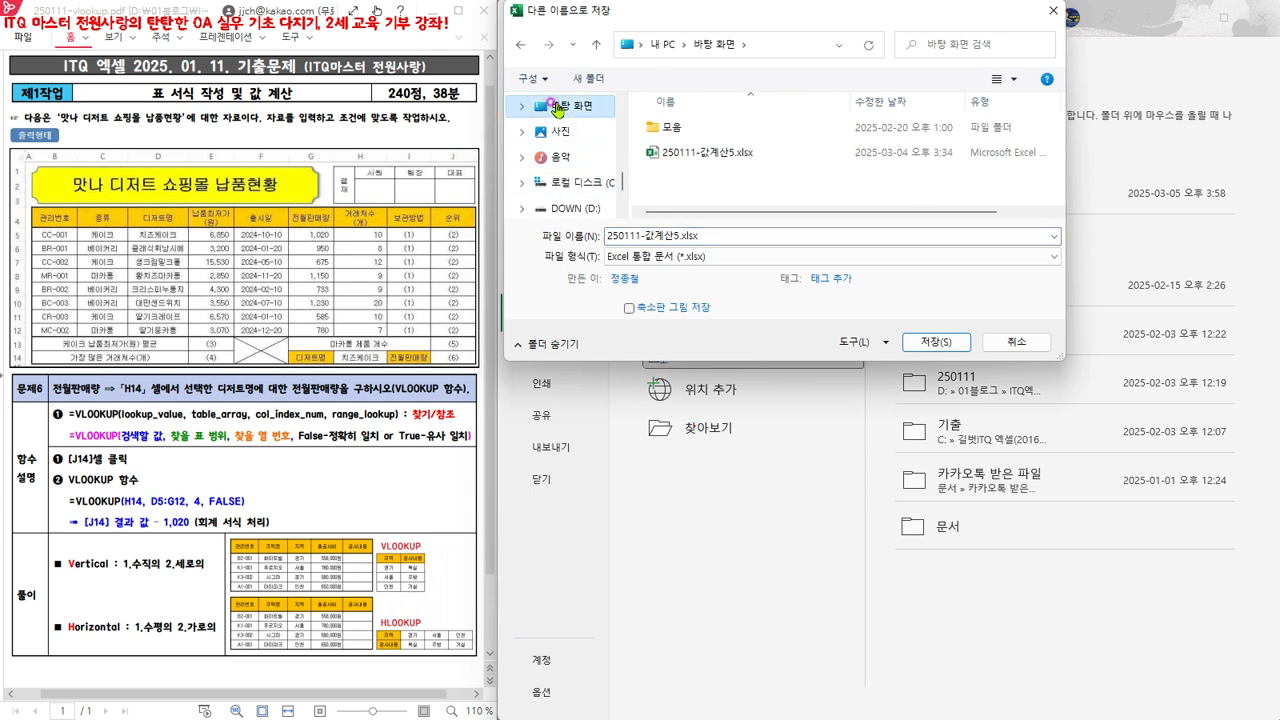
click(673, 236)
click(673, 236)
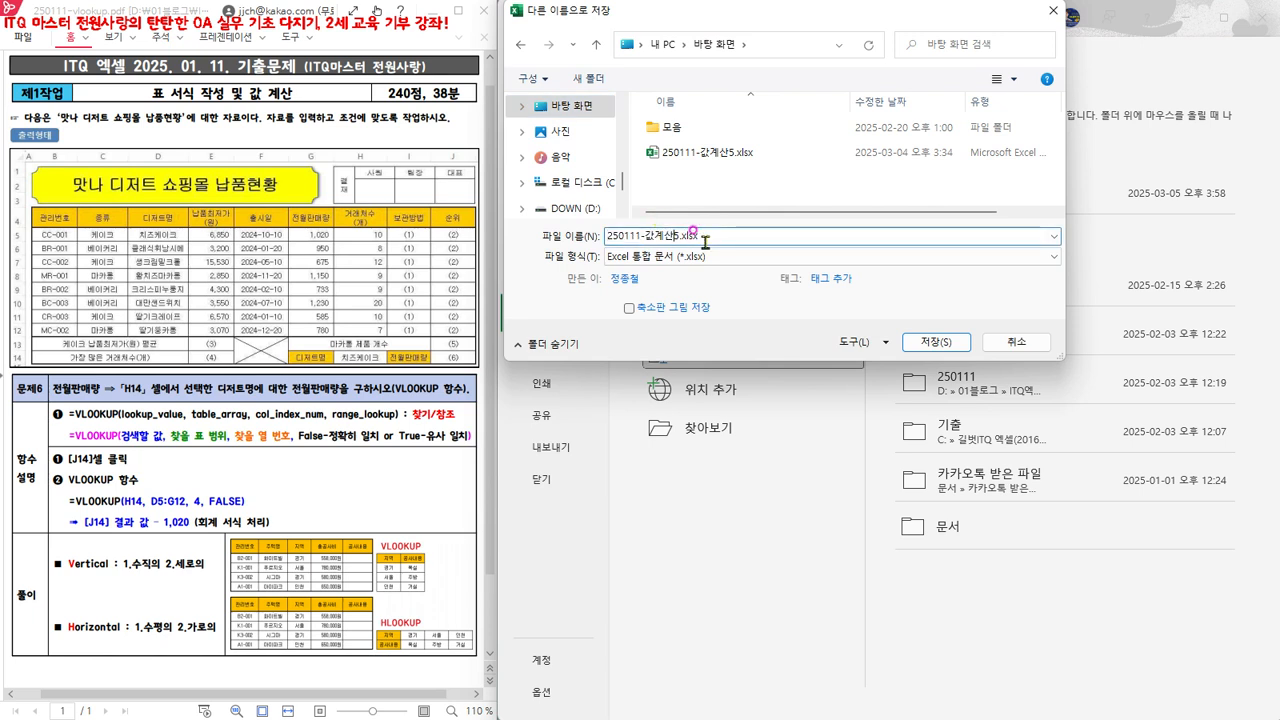
text(6)
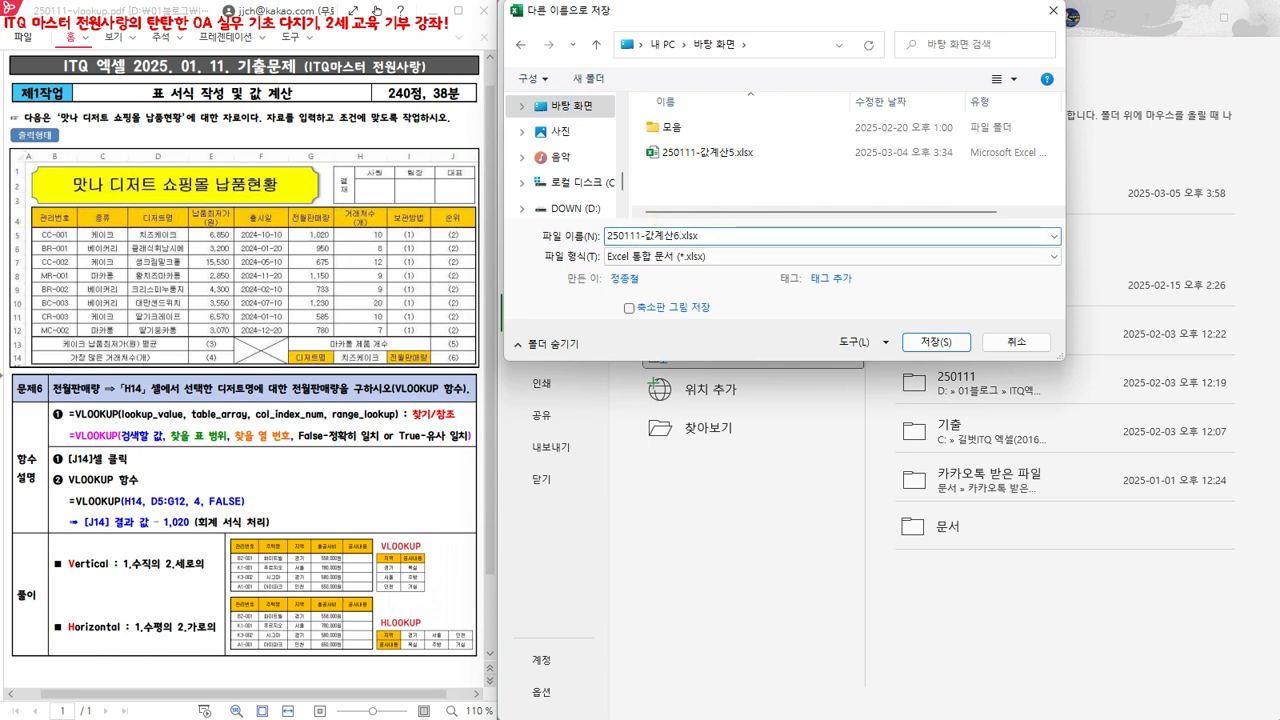
click(936, 341)
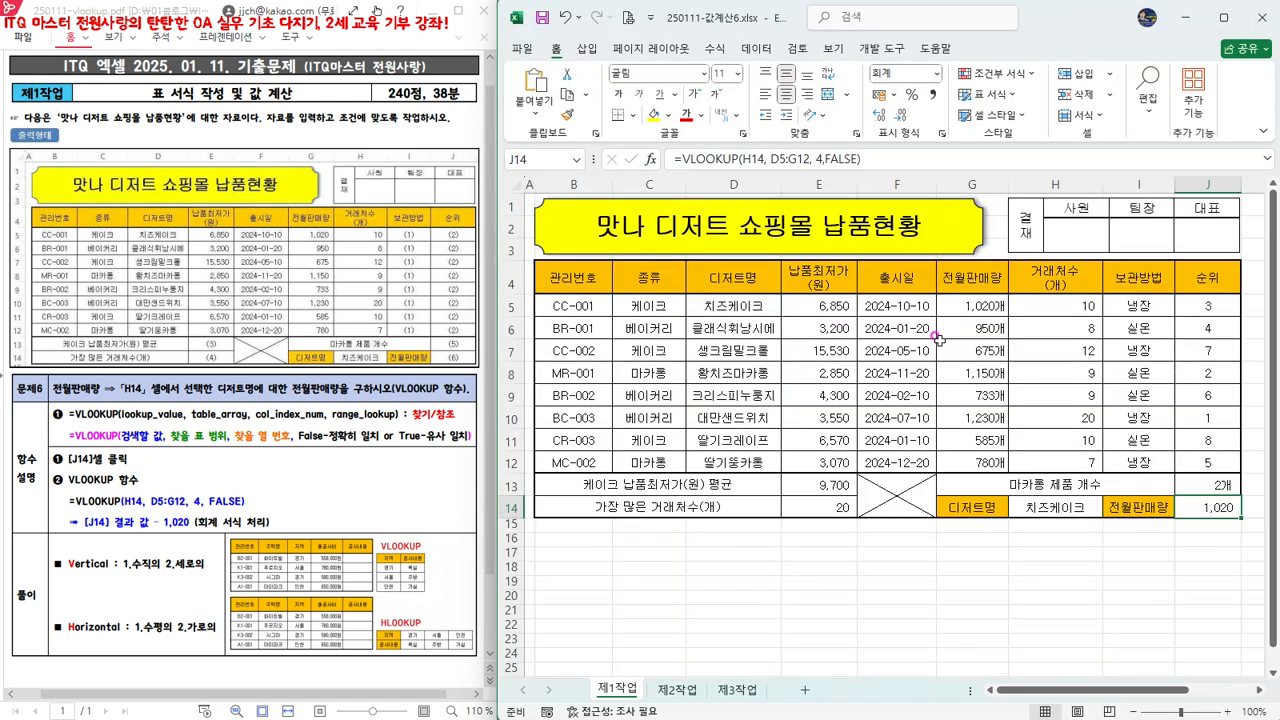